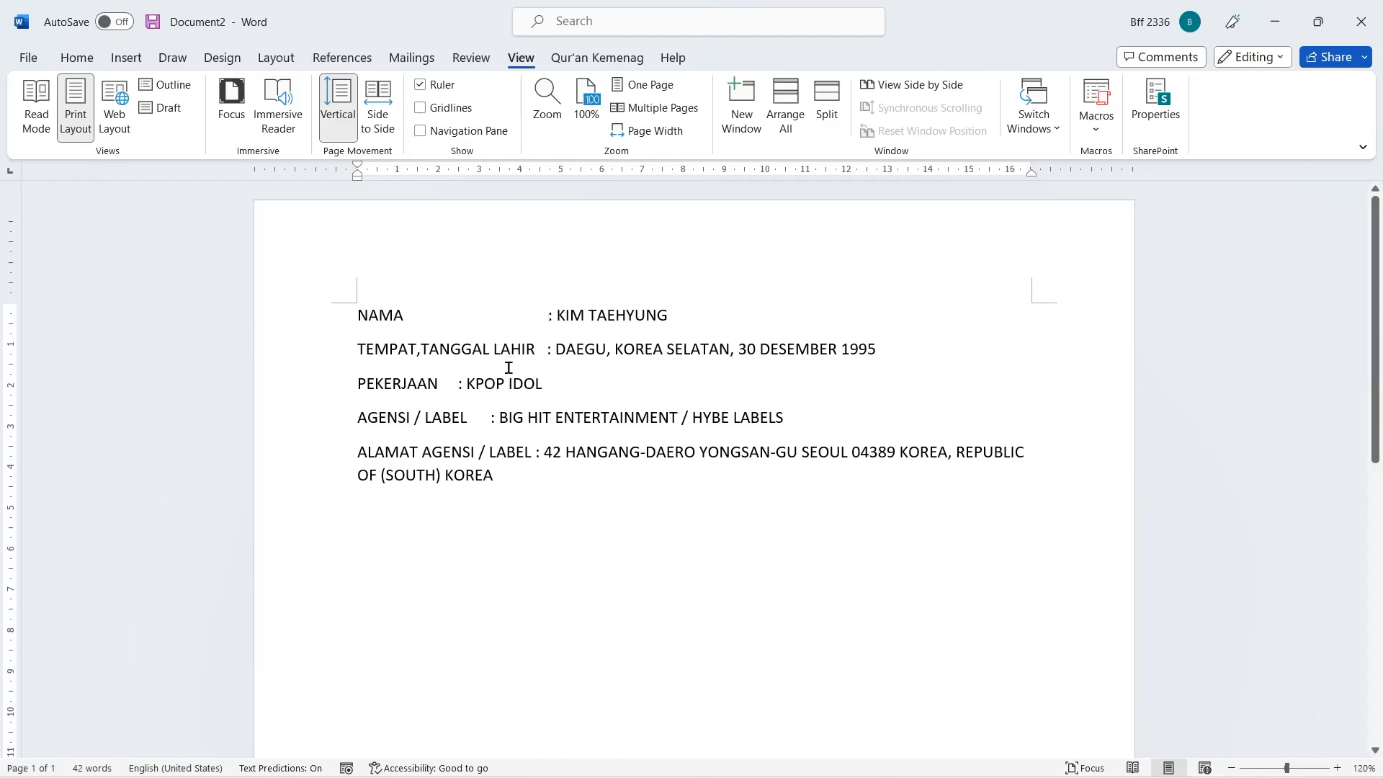
- Delete the extra spaces before the colon in the NAMA line
key(BackSpace)
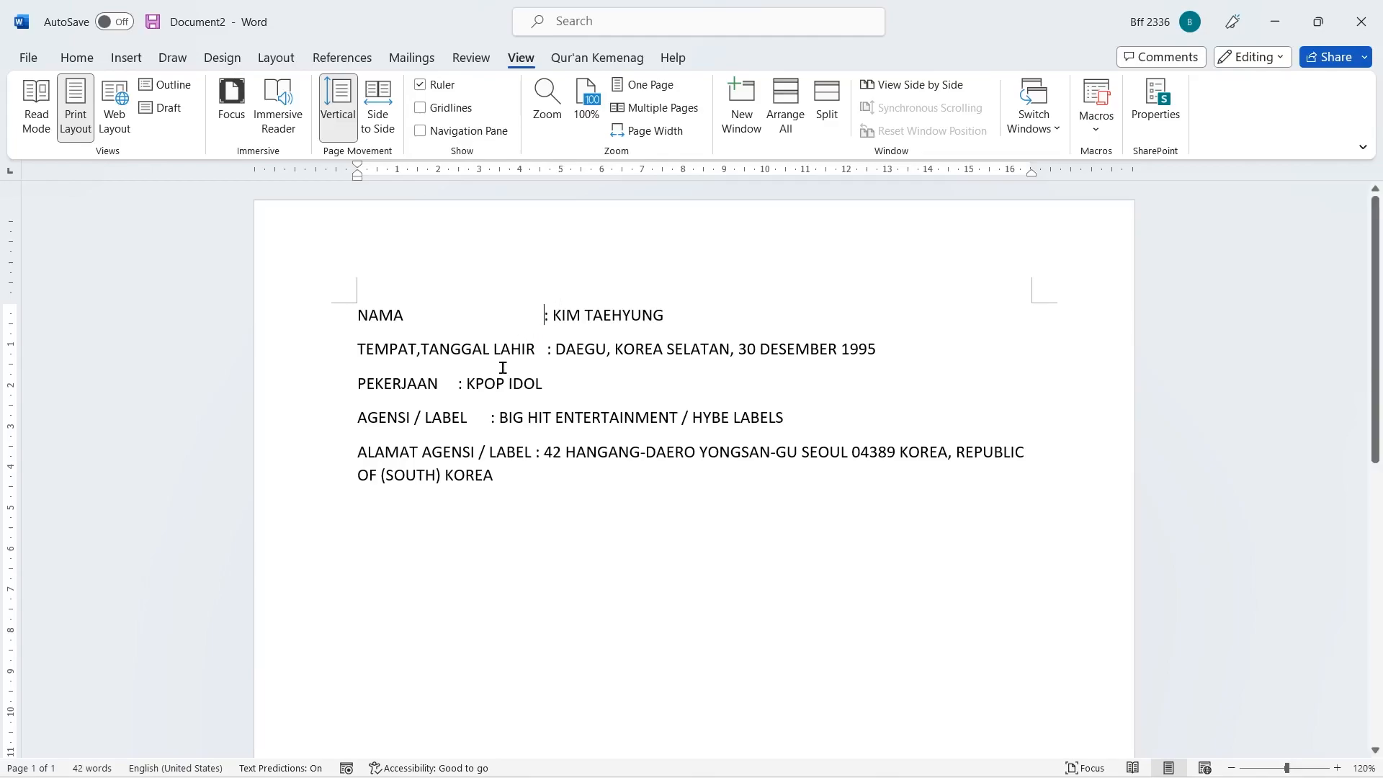
key(BackSpace)
key(BackSpace)
key(BackSpace)
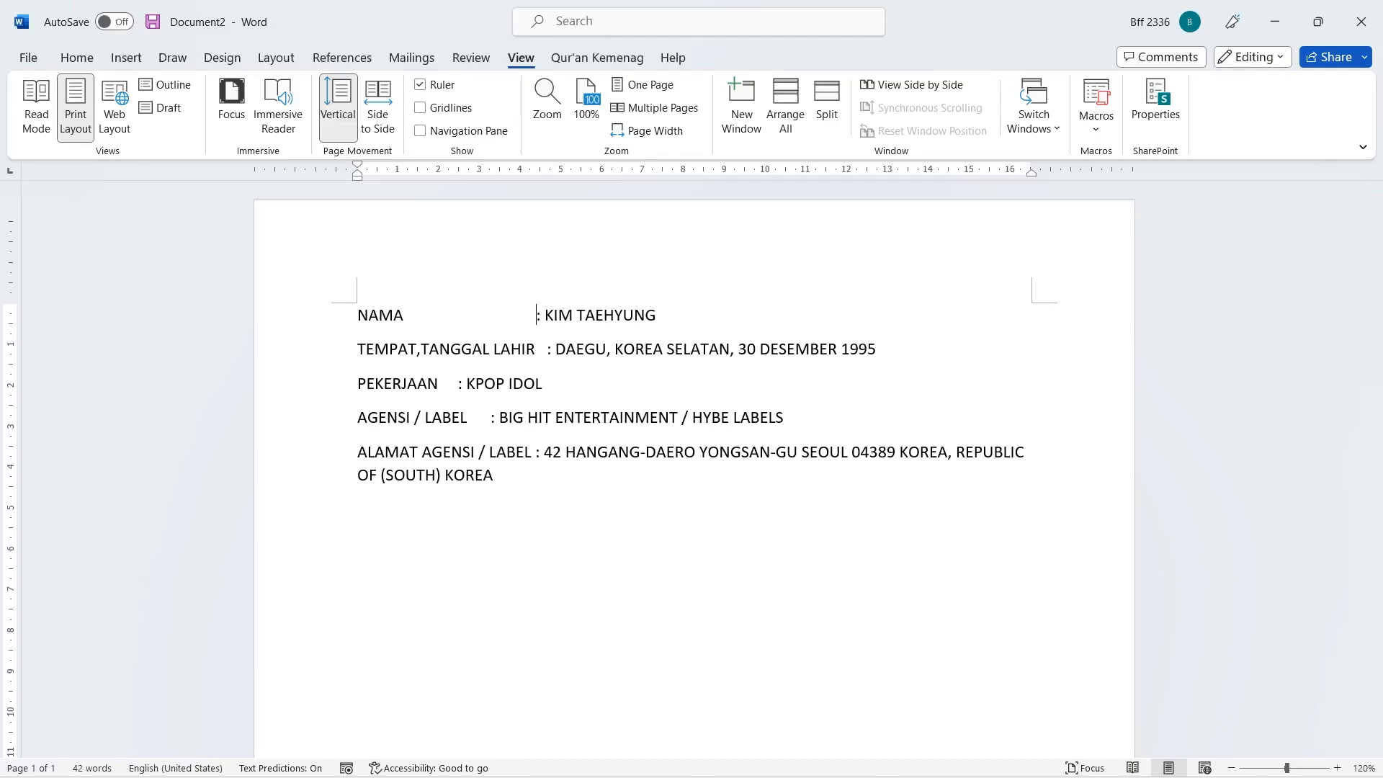
key(BackSpace)
key(BackSpace)
key(BackSpace)
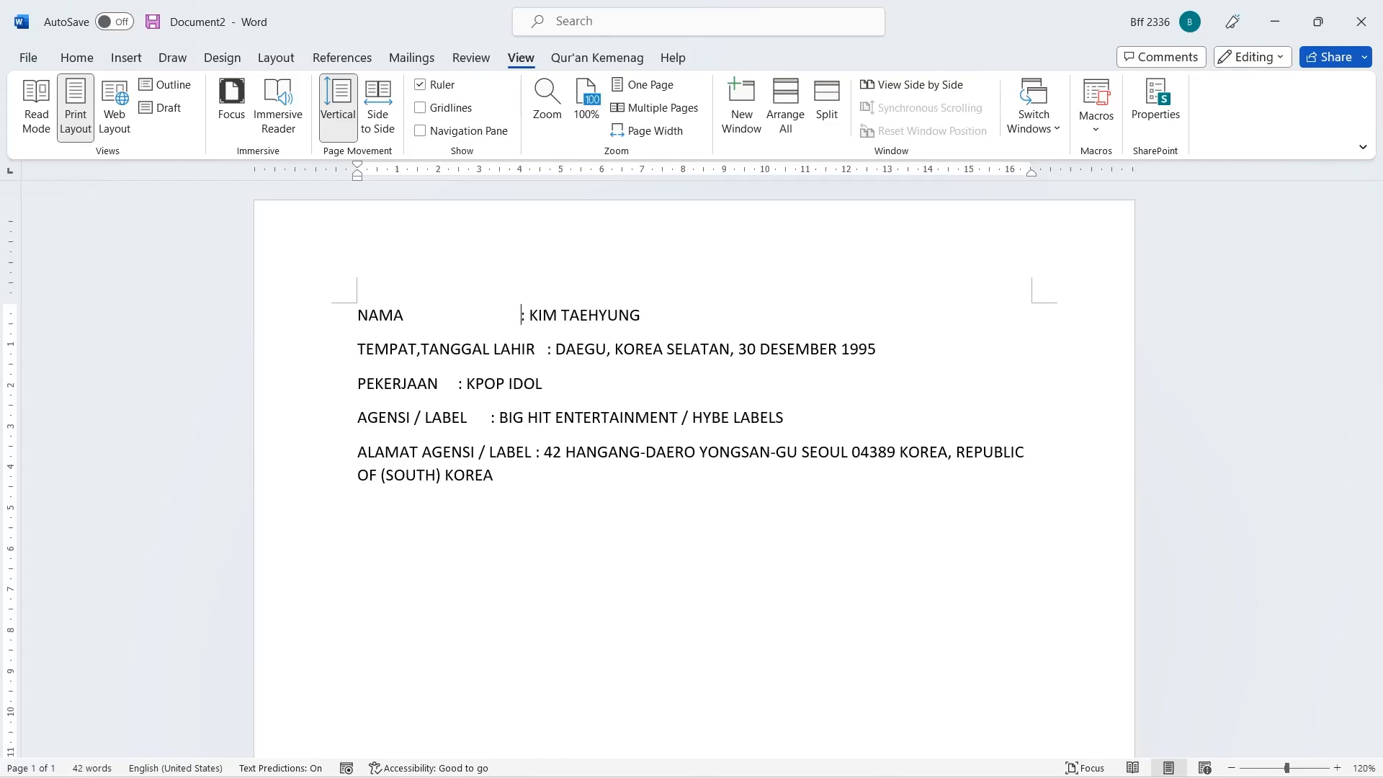
key(BackSpace)
key(BackSpace)
key(BackSpace)
key(BackSpace)
key(BackSpace)
key(BackSpace)
key(BackSpace)
key(BackSpace)
key(BackSpace)
key(BackSpace)
key(BackSpace)
key(BackSpace)
key(BackSpace)
key(BackSpace)
key(BackSpace)
key(BackSpace)
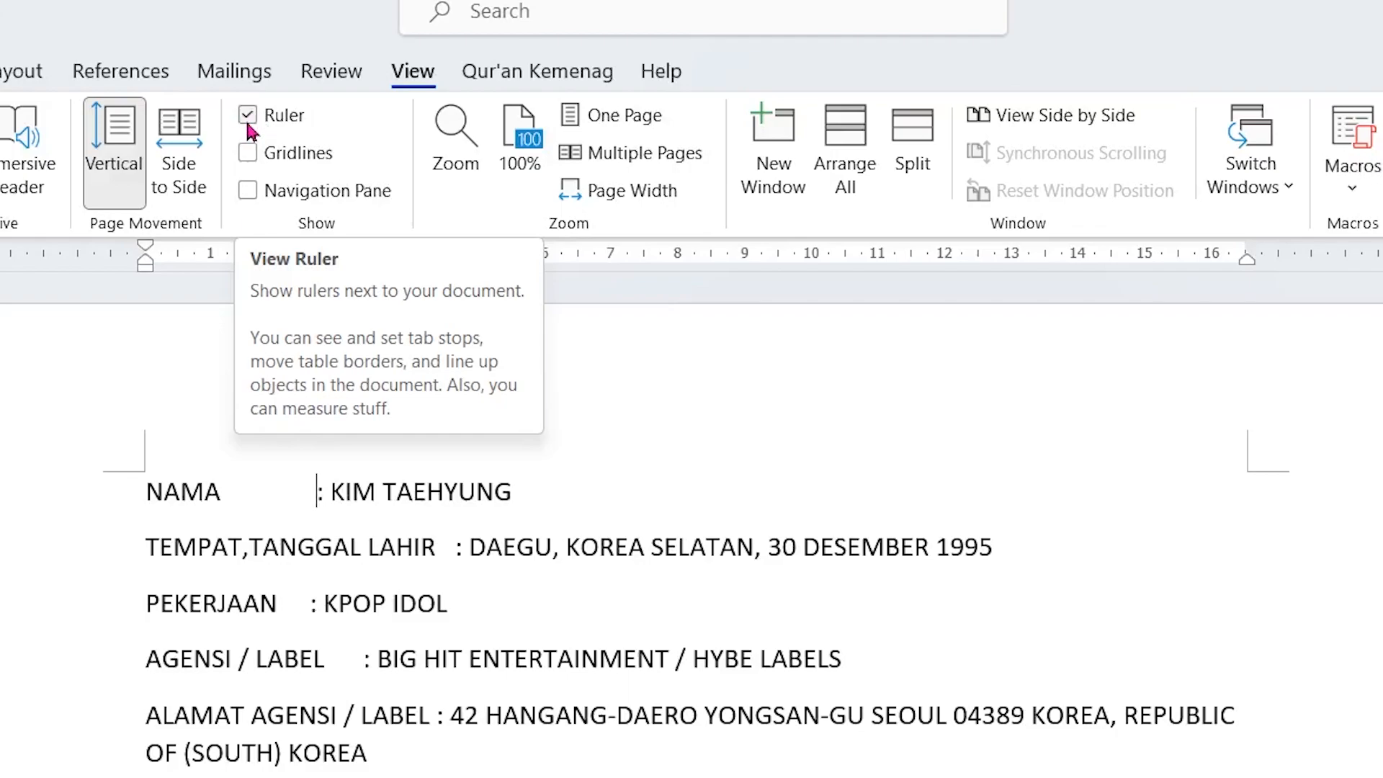
- Select all five biodata lines and set a left tab stop at about 5.5 cm on the ruler
click(248, 117)
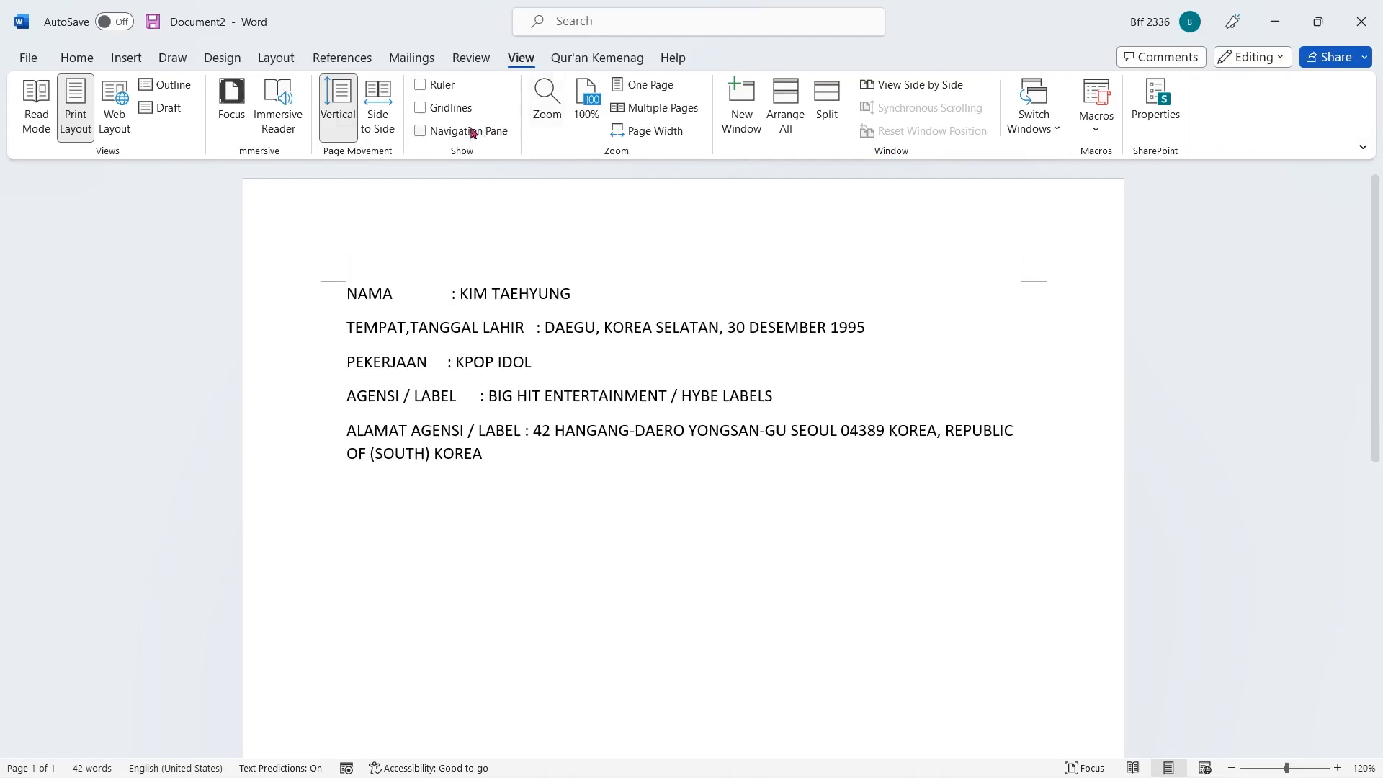
click(420, 94)
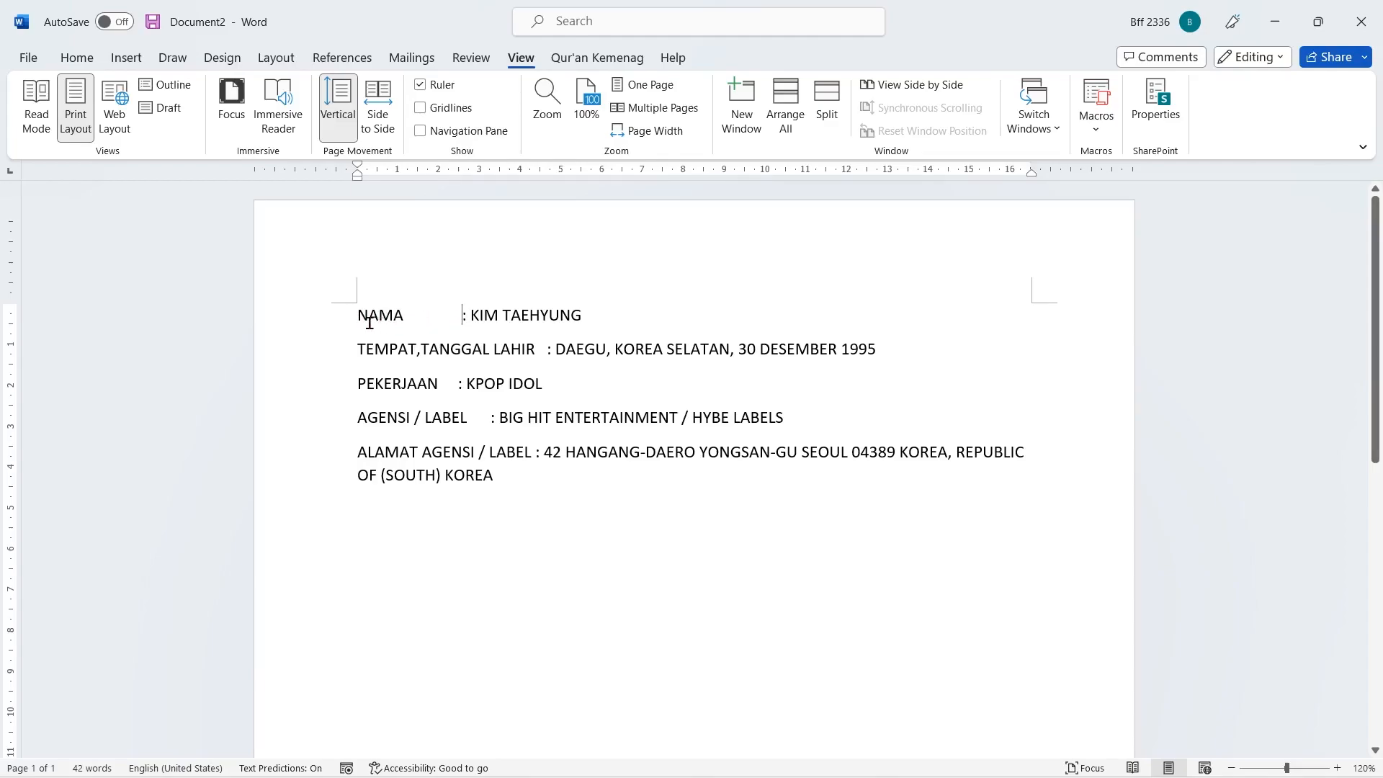
drag(356, 315, 580, 494)
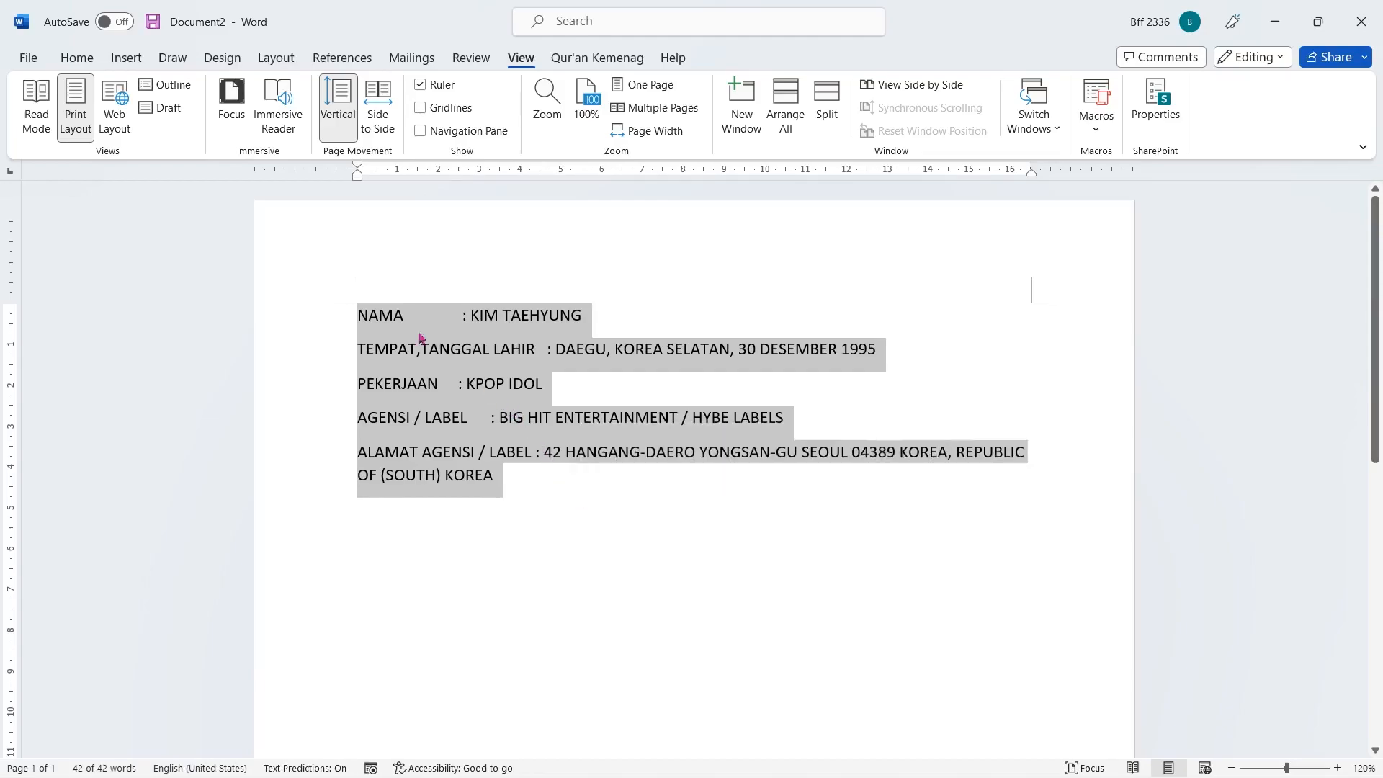
click(11, 175)
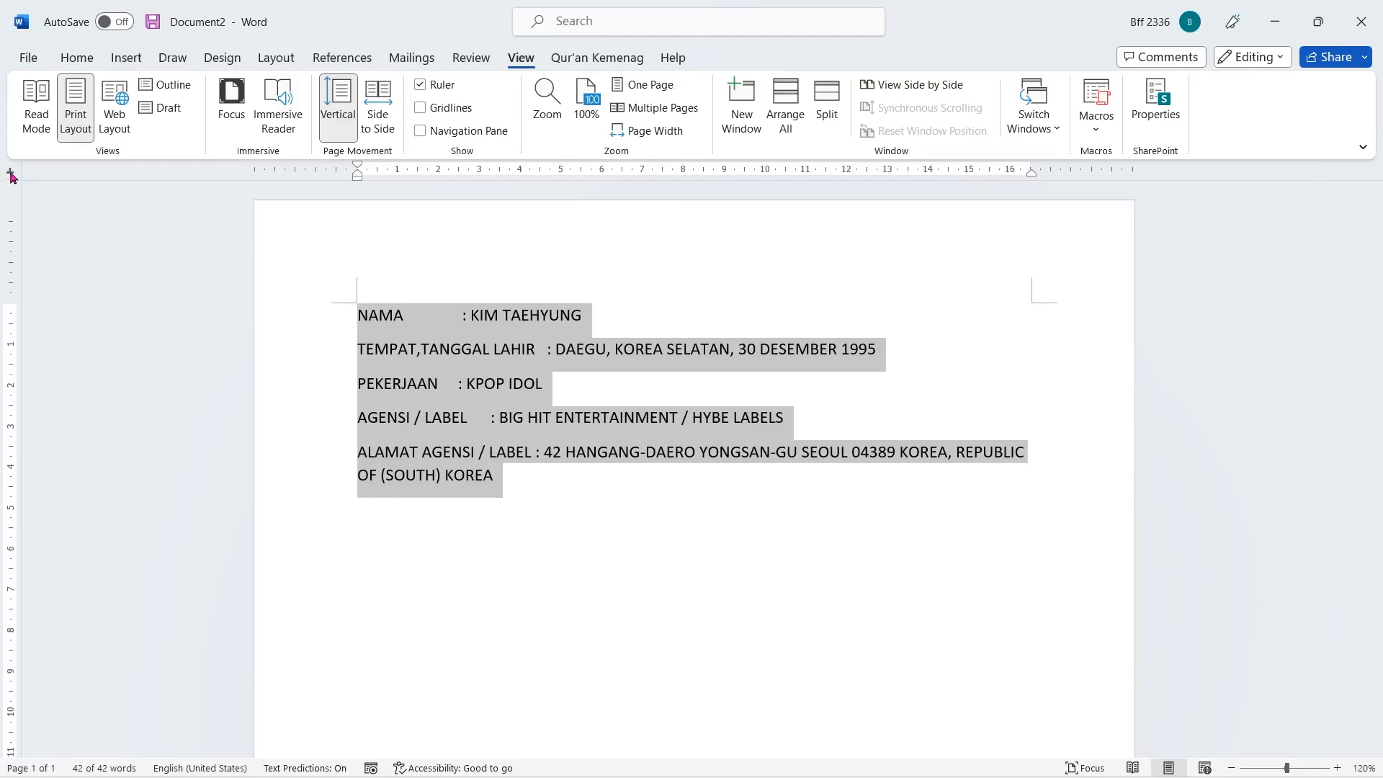
click(11, 173)
click(12, 176)
click(11, 177)
click(11, 176)
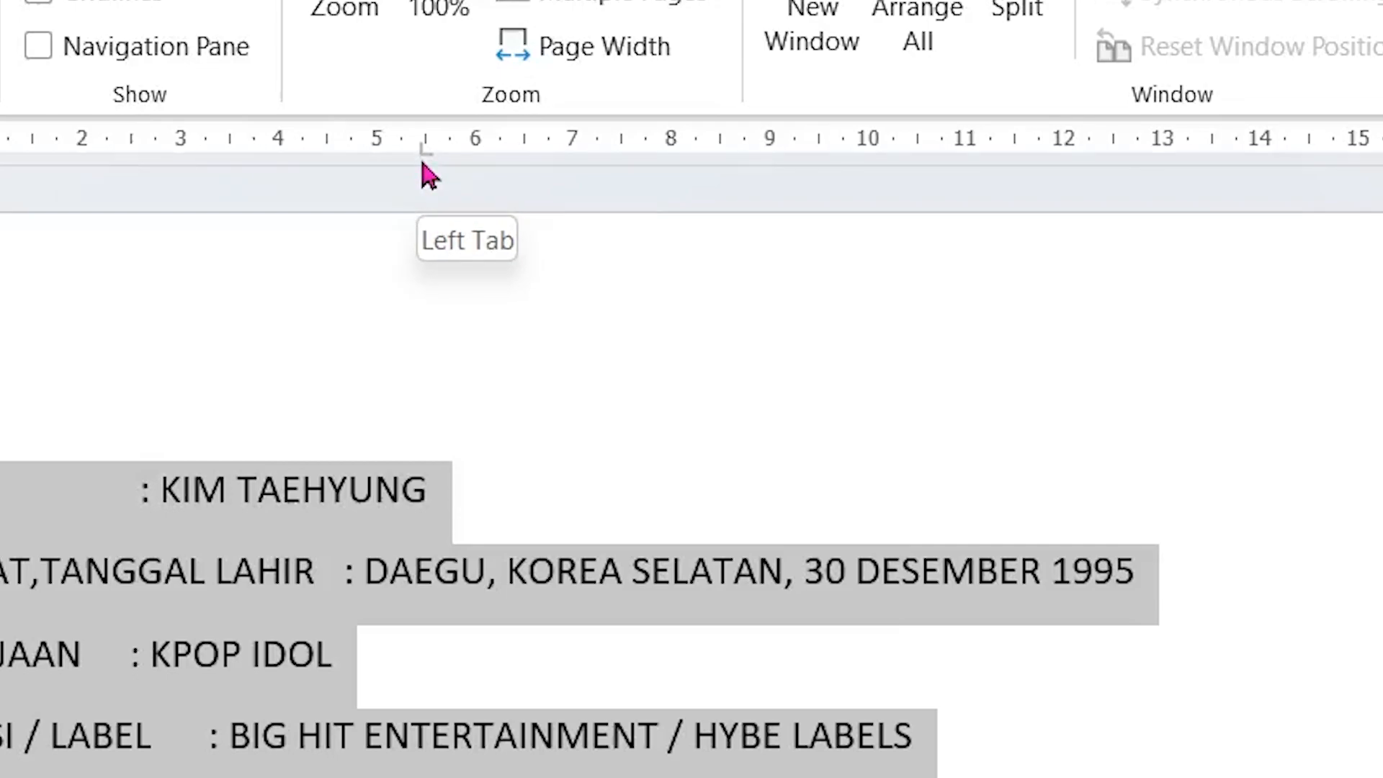
drag(432, 155, 582, 180)
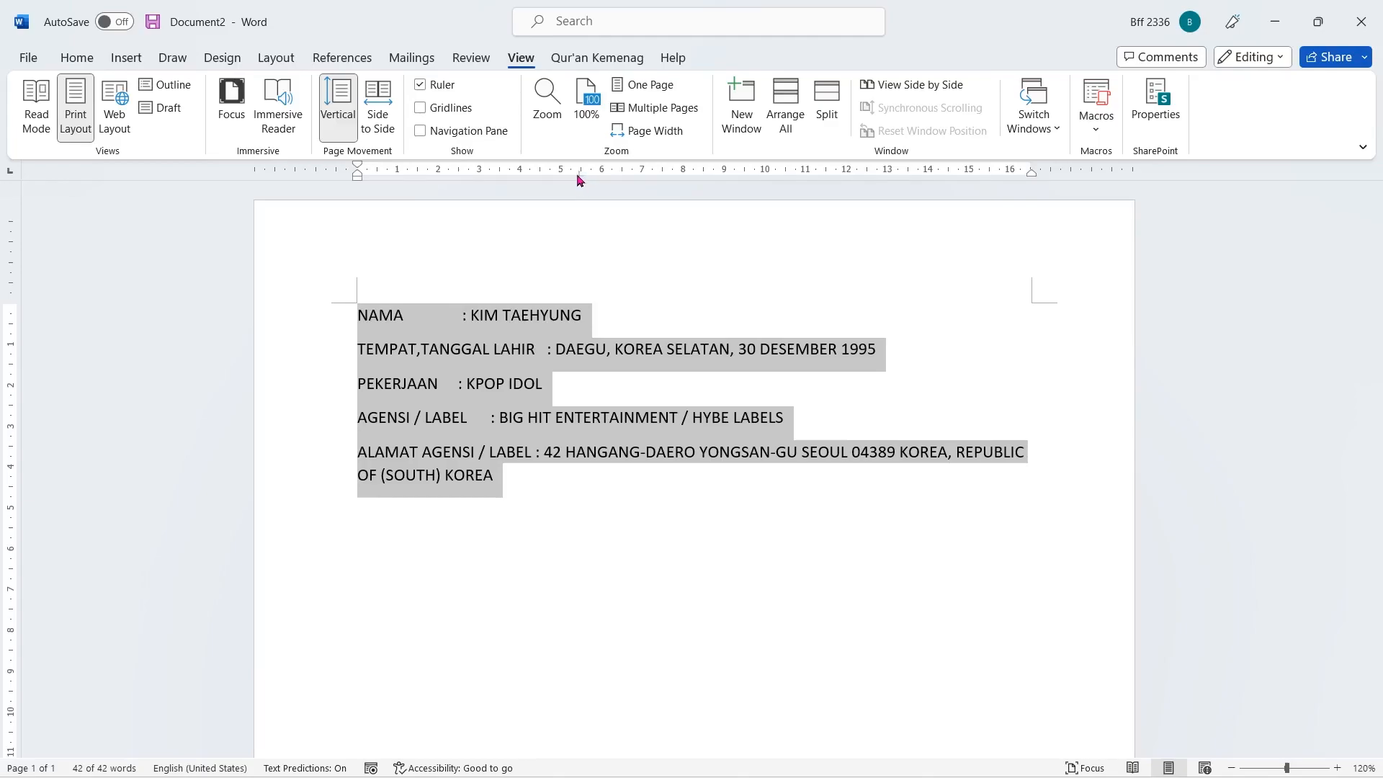
click(581, 176)
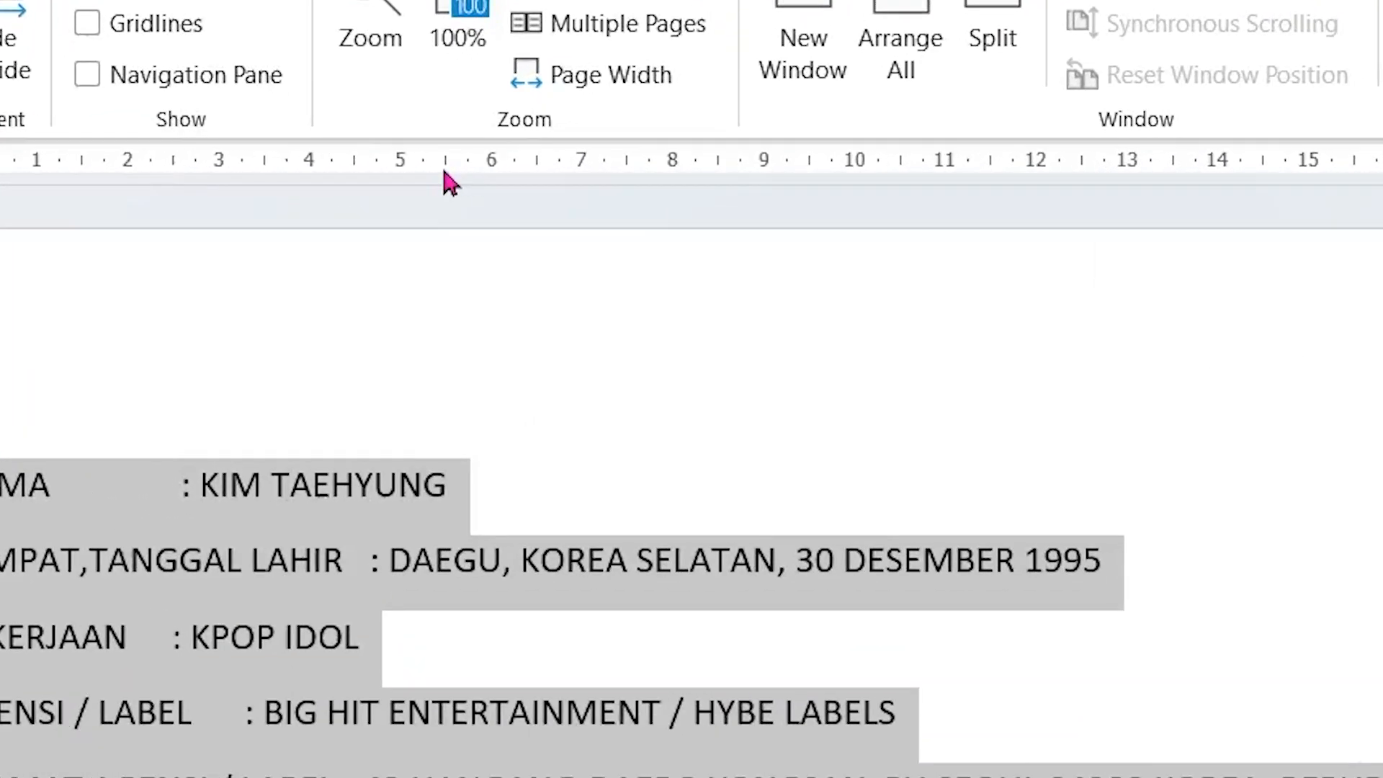
click(446, 170)
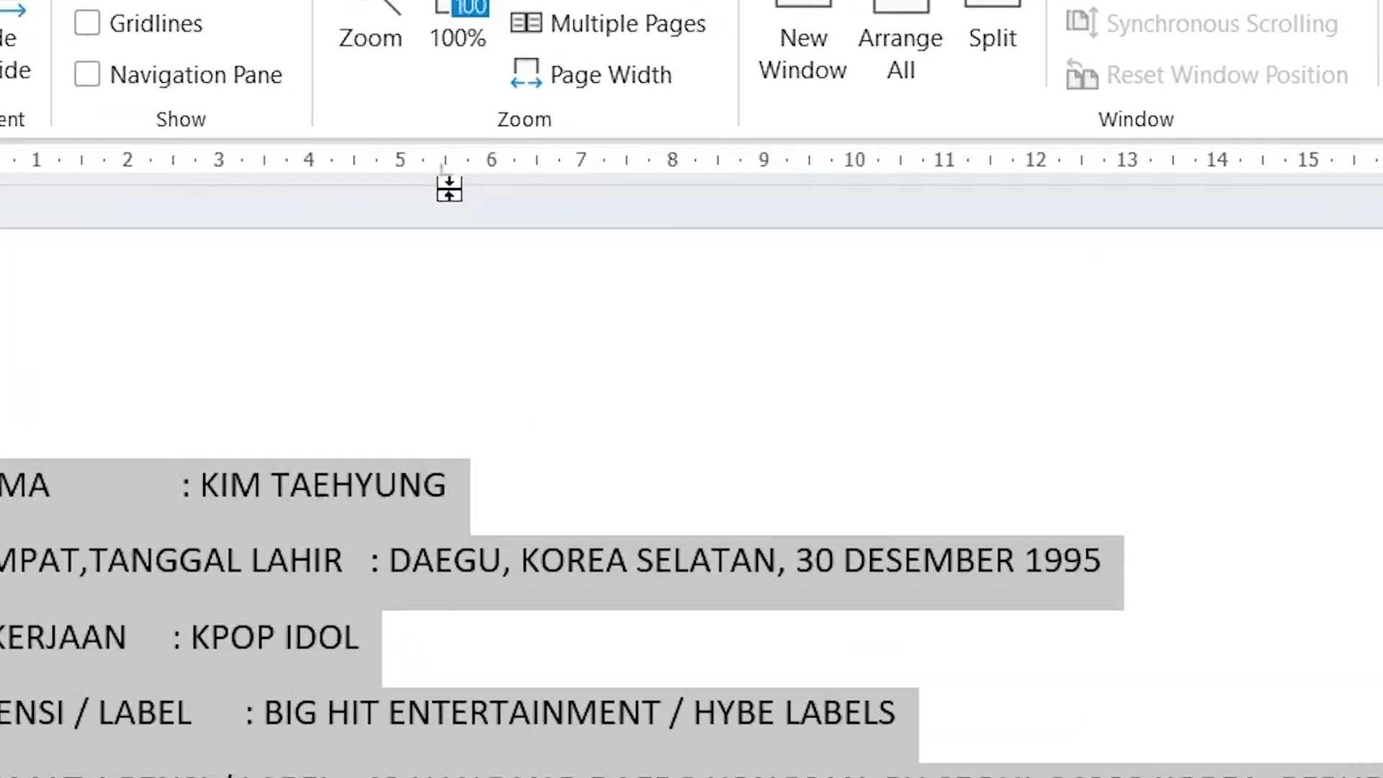
click(493, 173)
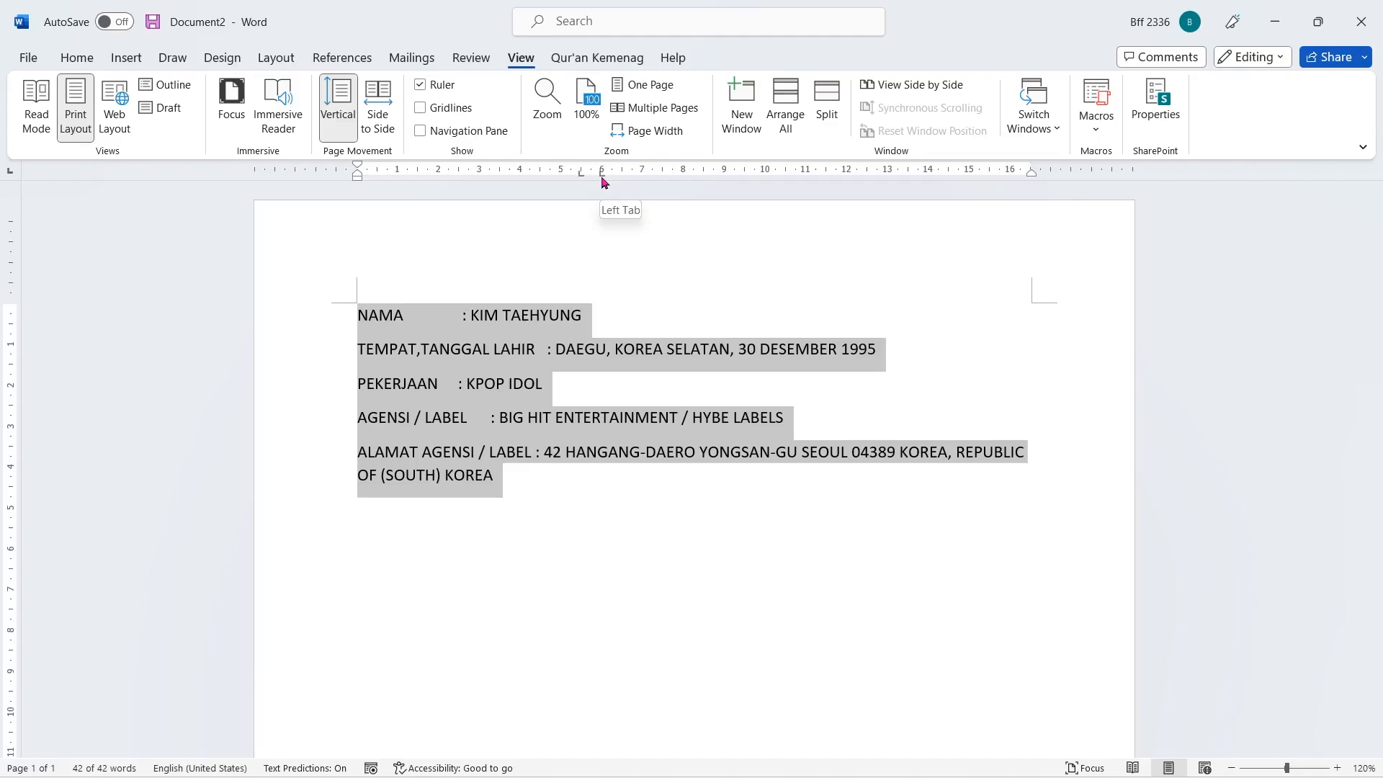
click(654, 532)
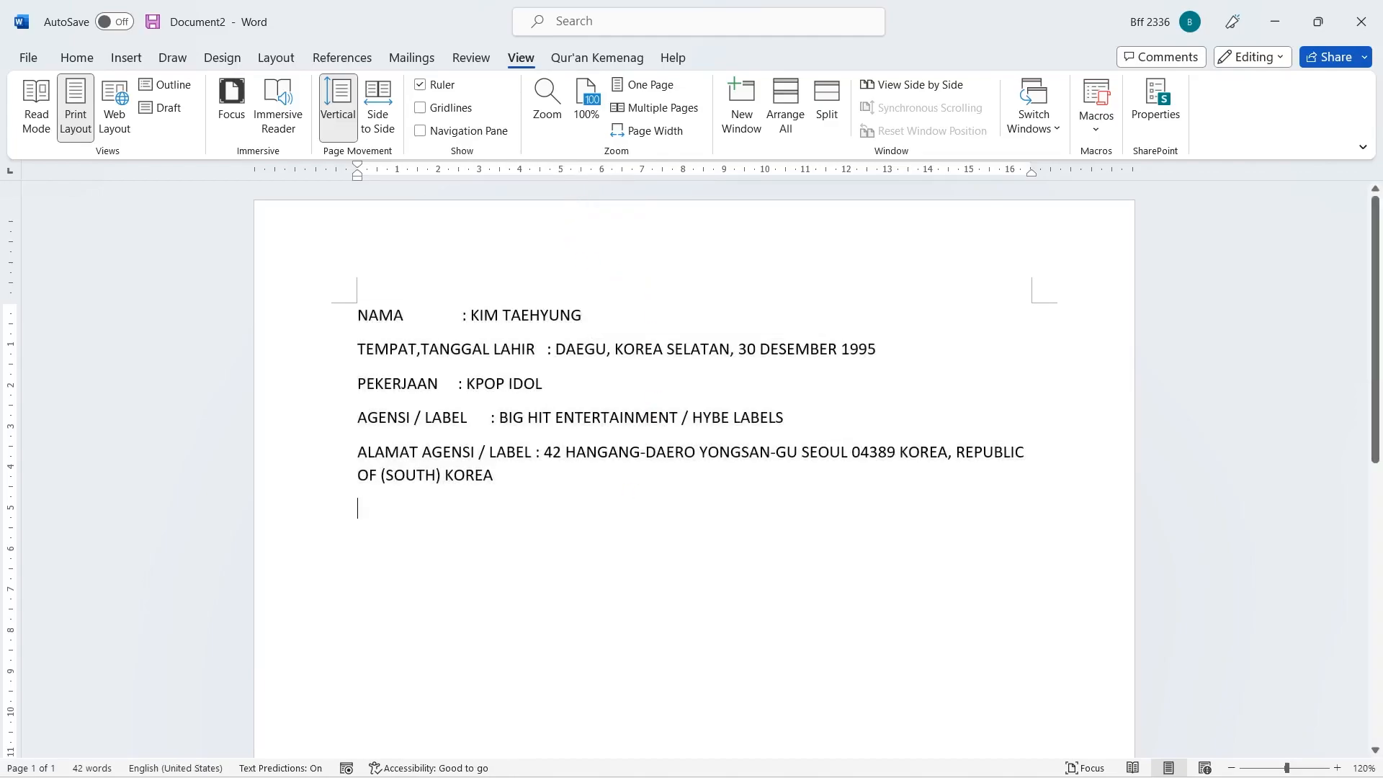
- Replace the spaces around the colon in the NAMA line with tabs so the colon and name align to the tab stops
click(462, 315)
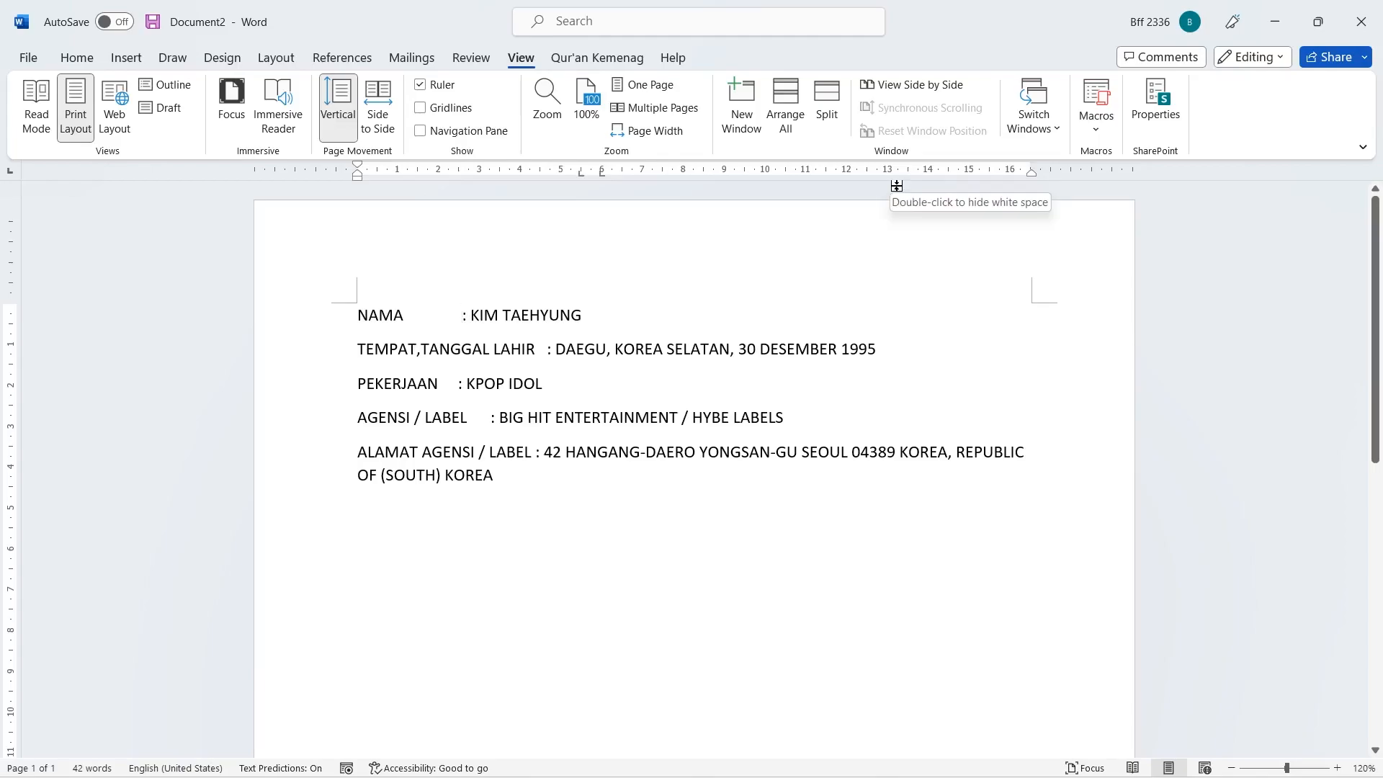
drag(462, 315, 400, 317)
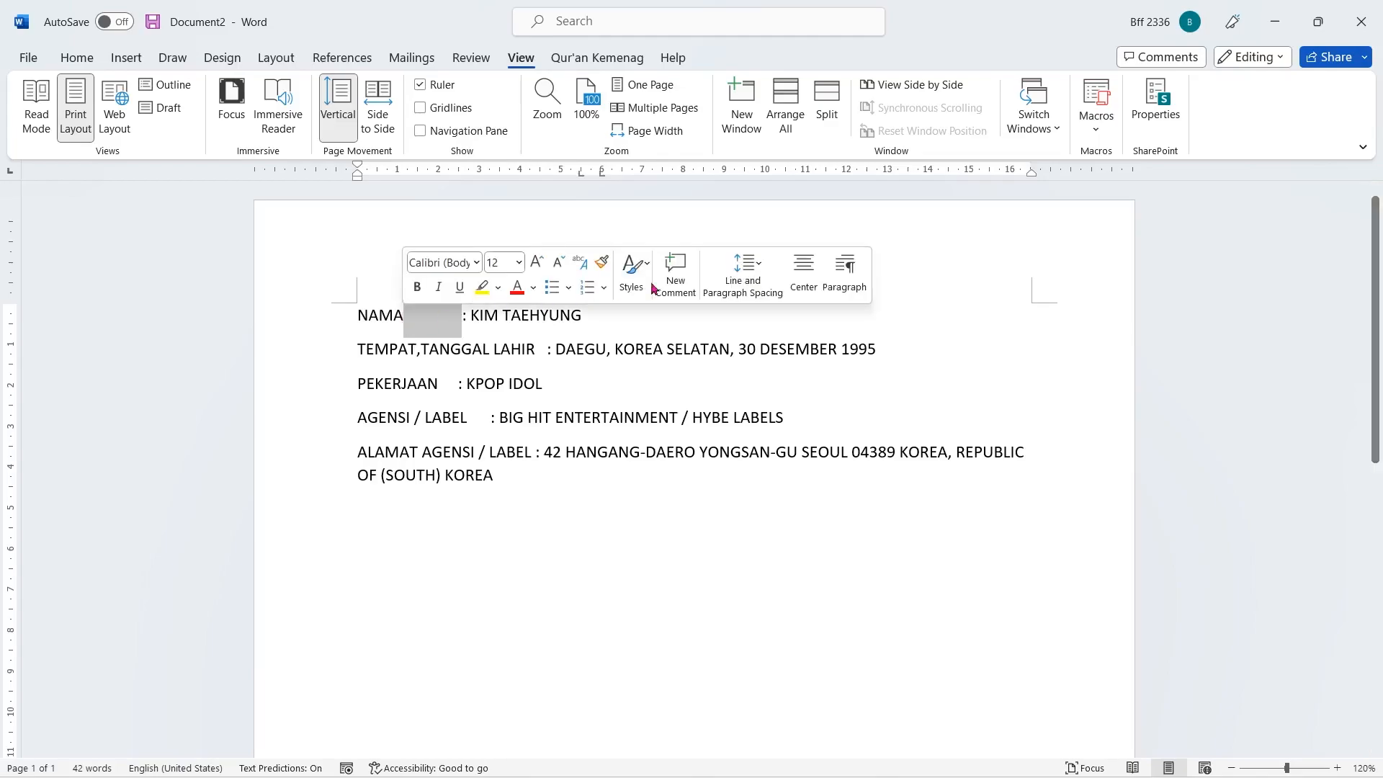
key(BackSpace)
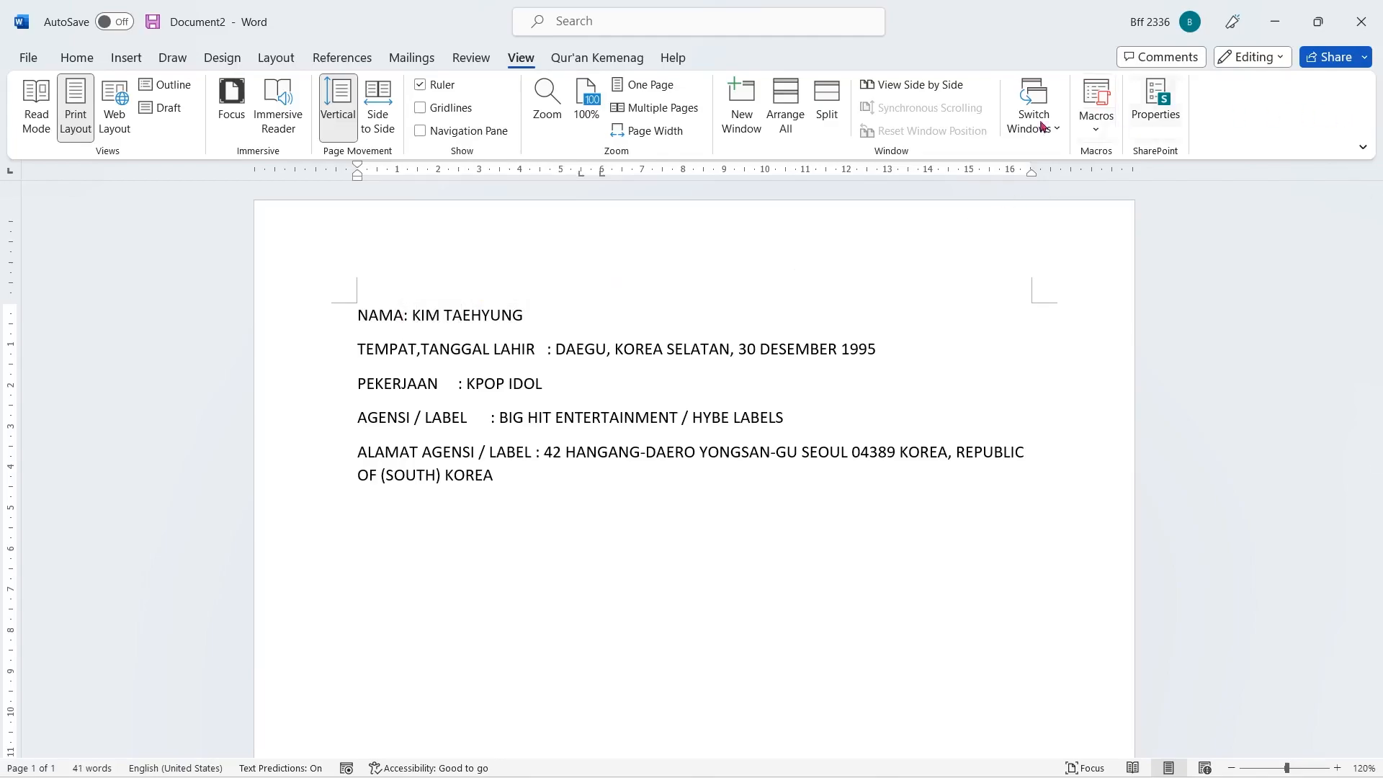
click(416, 315)
key(BackSpace)
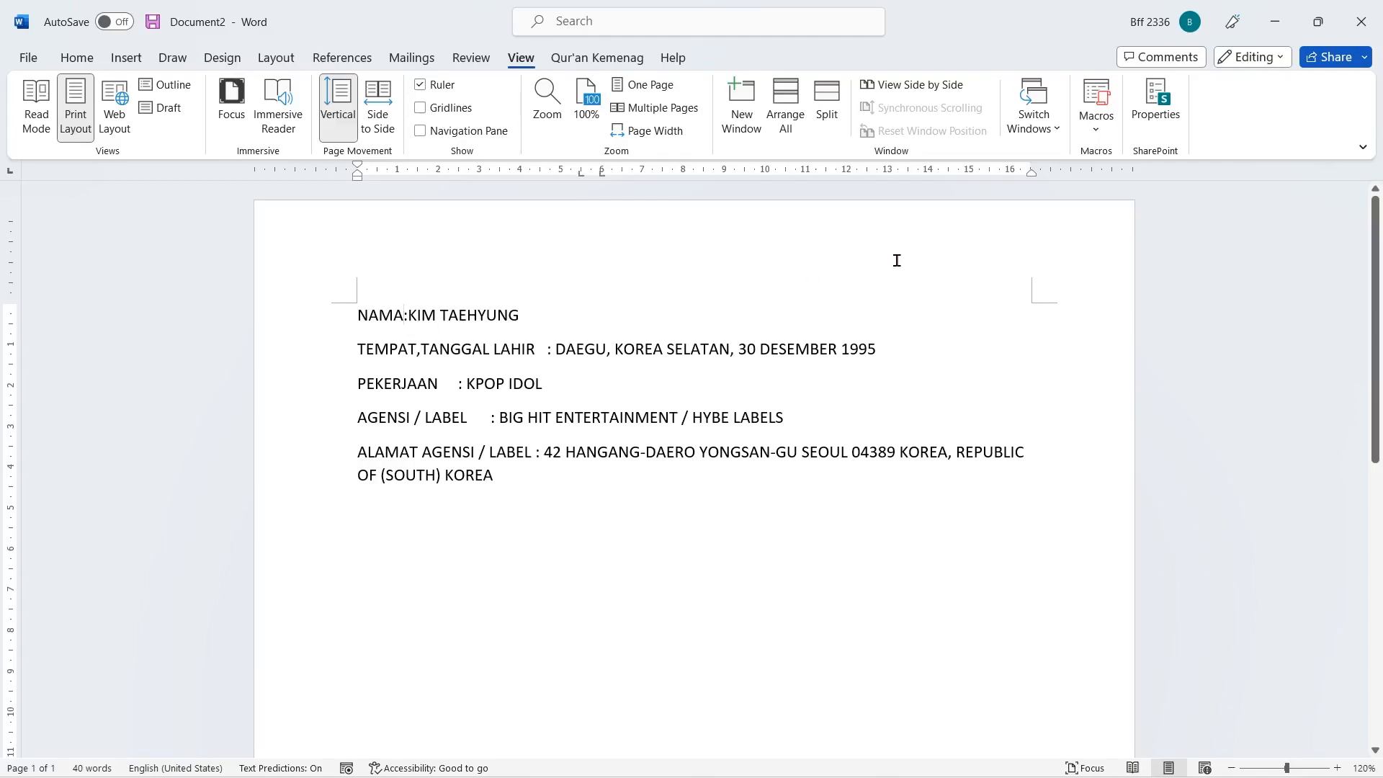
key(Tab)
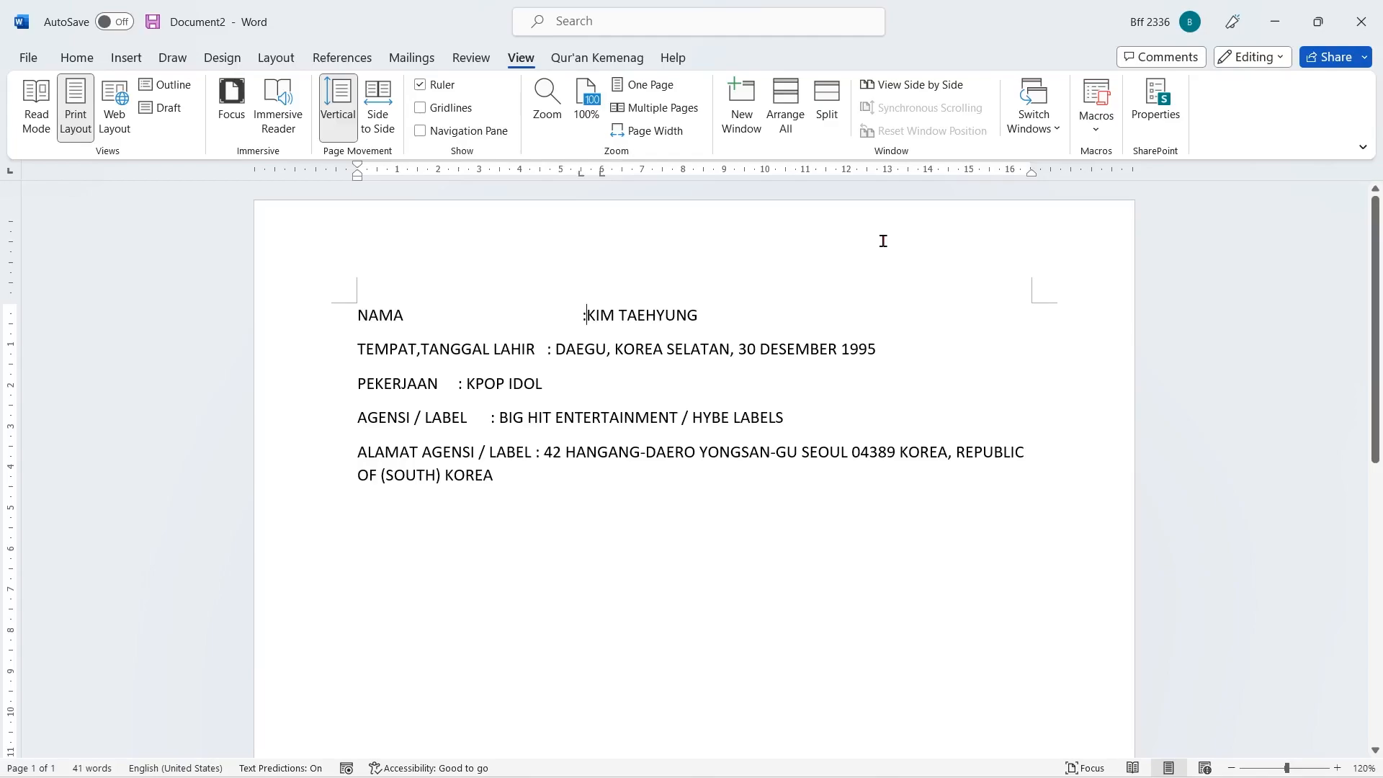
key(Tab)
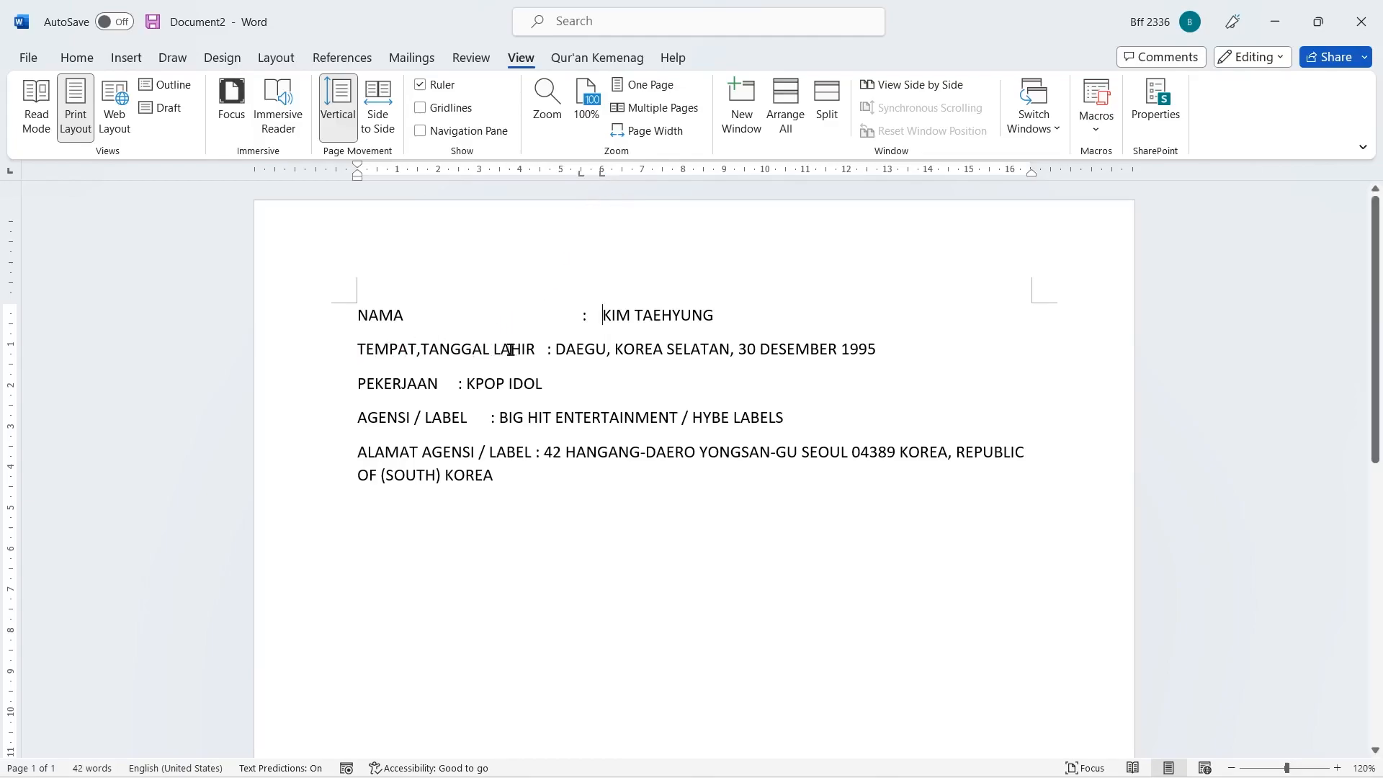
- Replace the spaces around the colon in the TEMPAT,TANGGAL LAHIR line with tabs
click(543, 349)
double_click(542, 349)
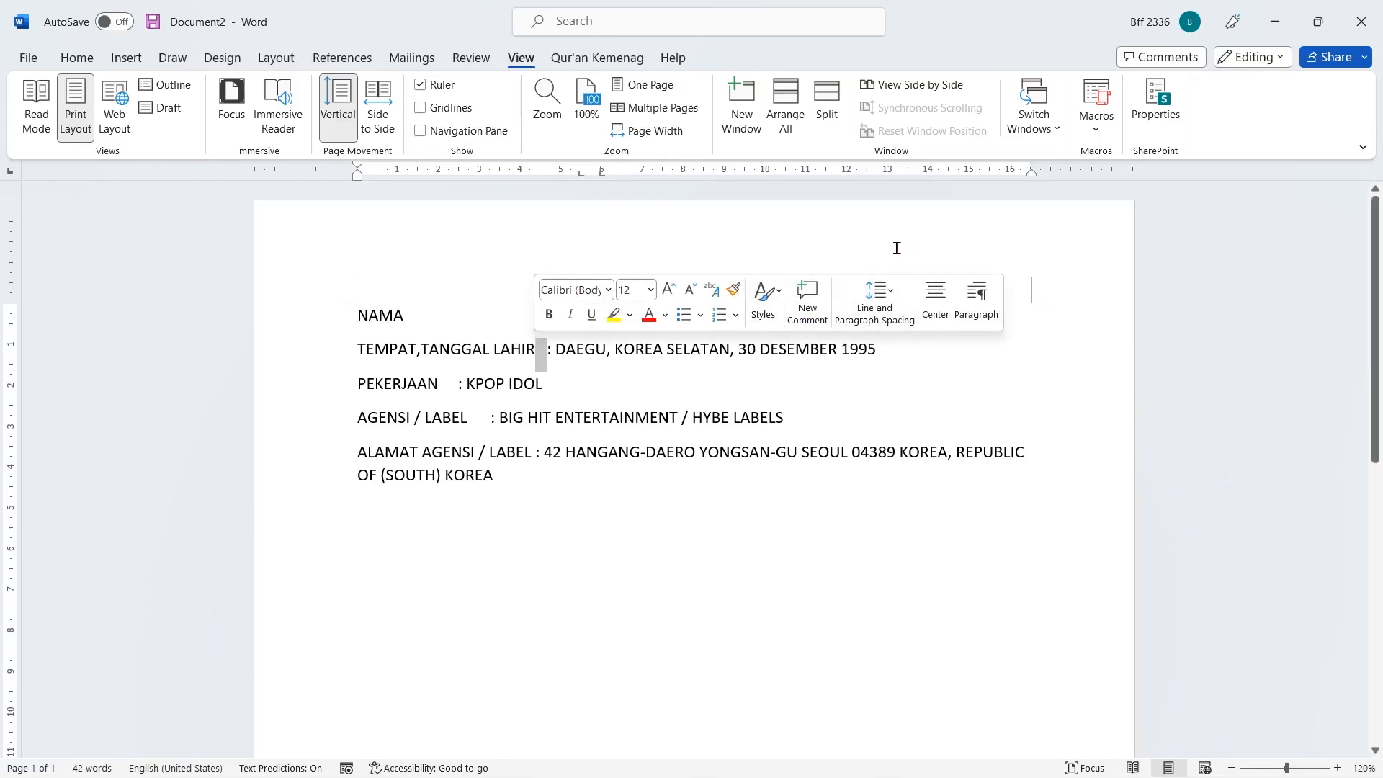
key(BackSpace)
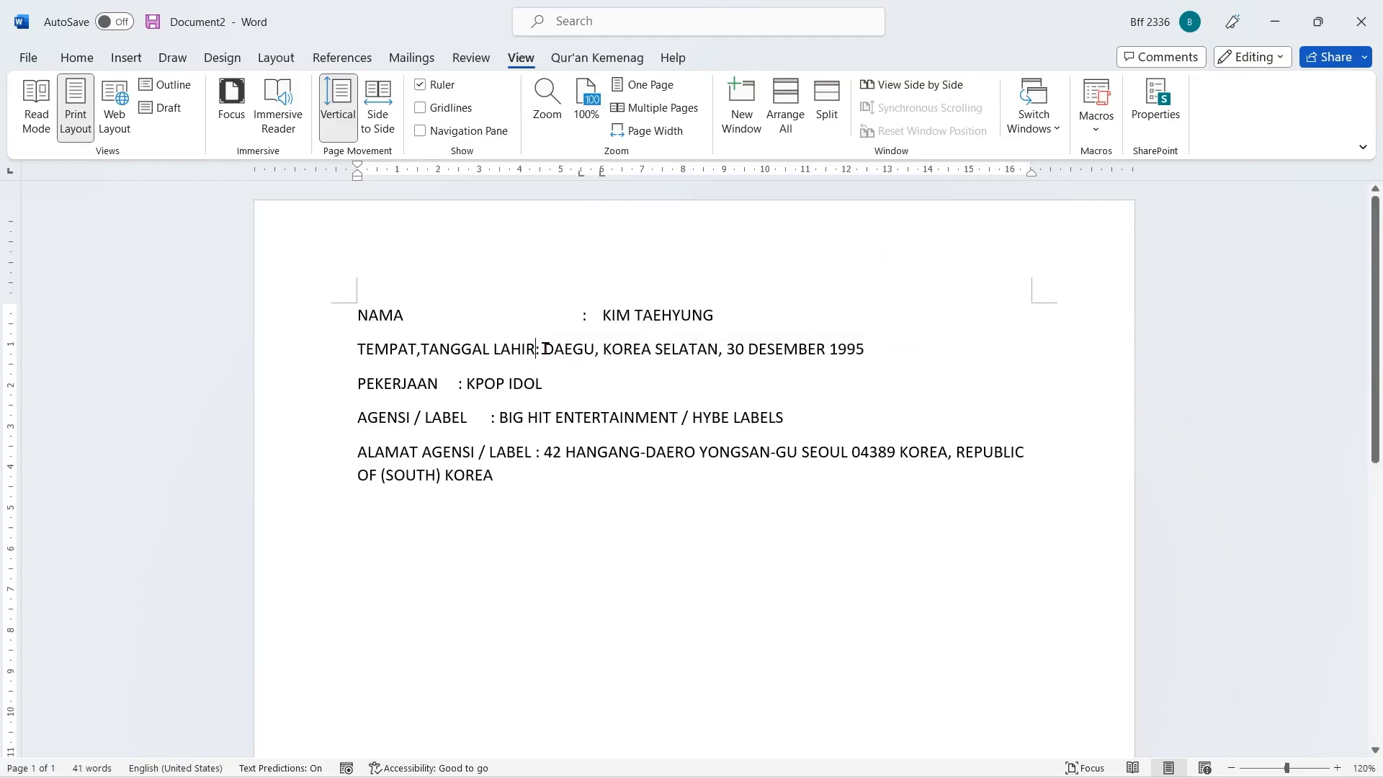
key(Delete)
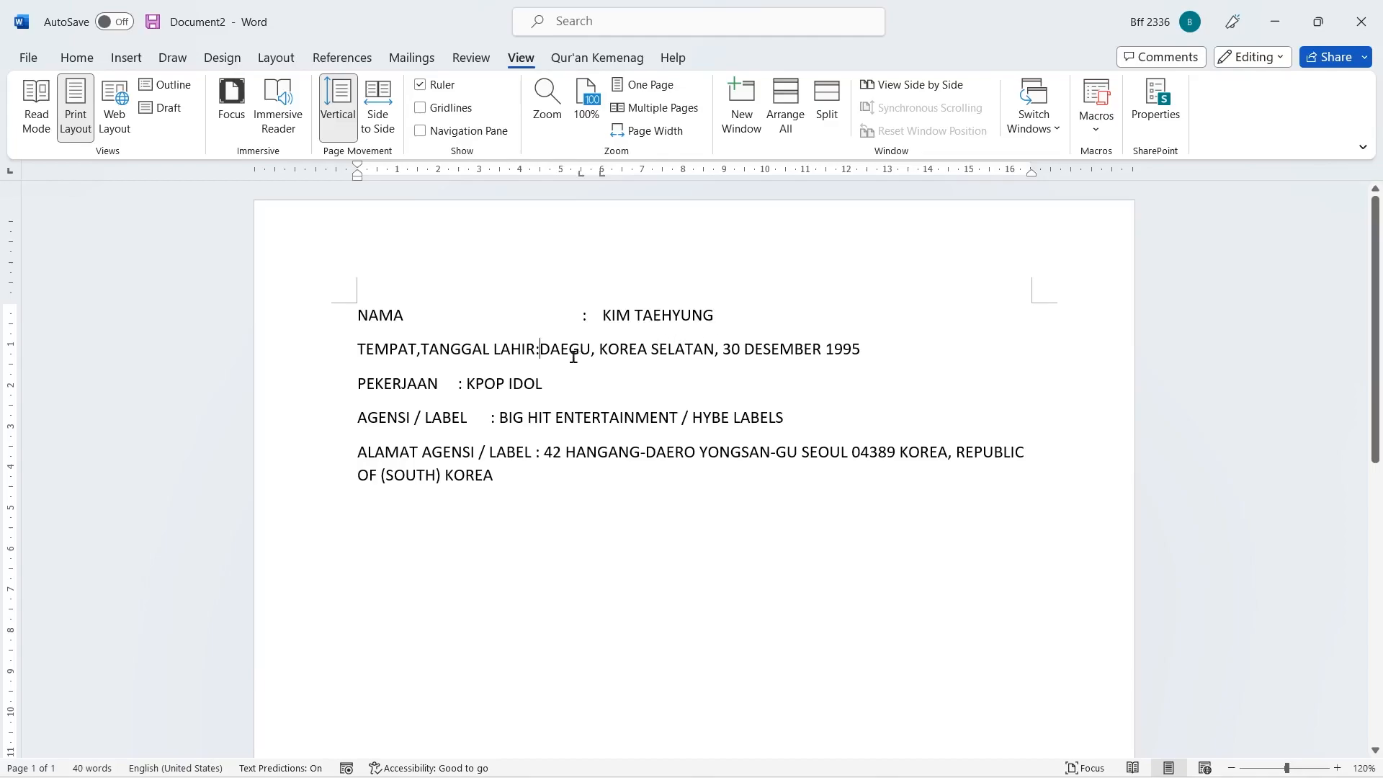
click(536, 349)
key(Tab)
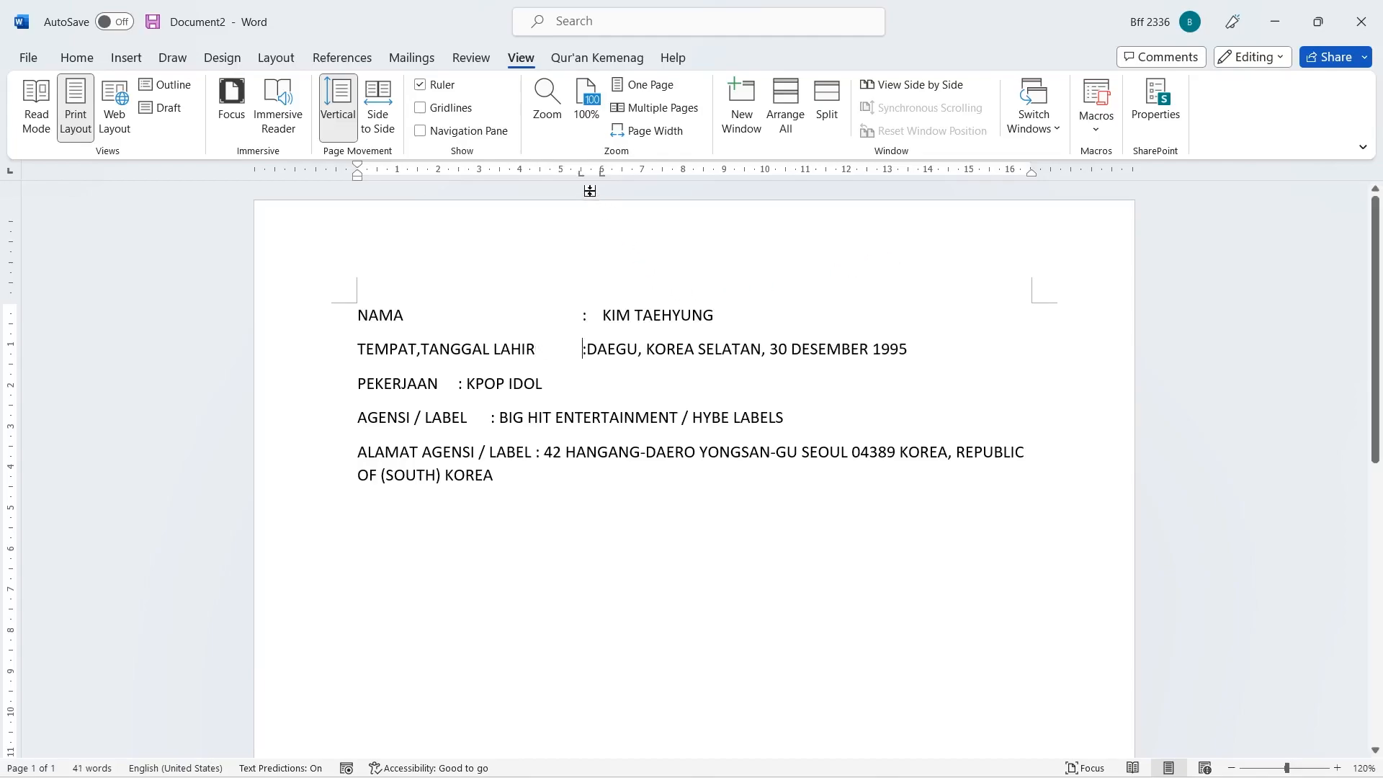
click(587, 350)
key(Tab)
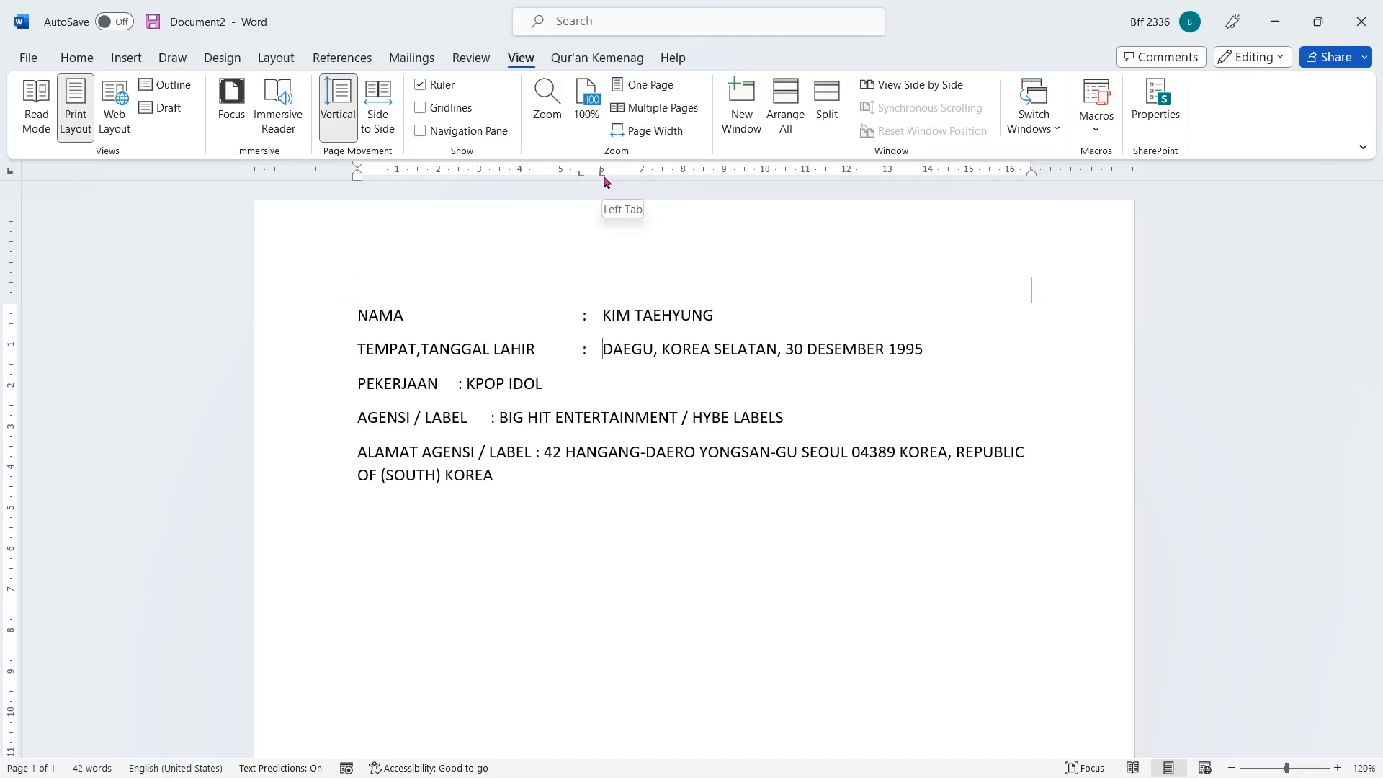
- Replace the spaces around the colons in the PEKERJAAN, AGENSI / LABEL and ALAMAT lines with tabs
drag(456, 383, 442, 384)
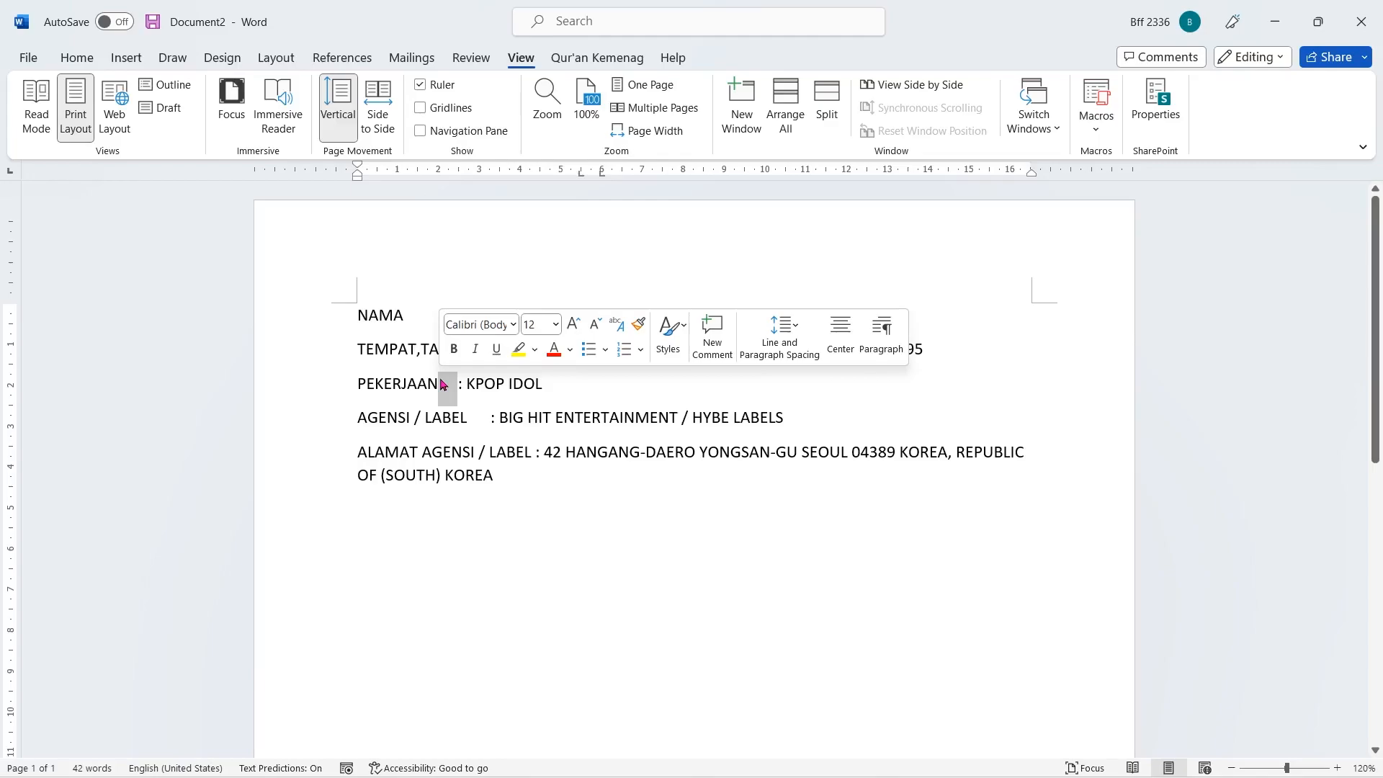
click(712, 528)
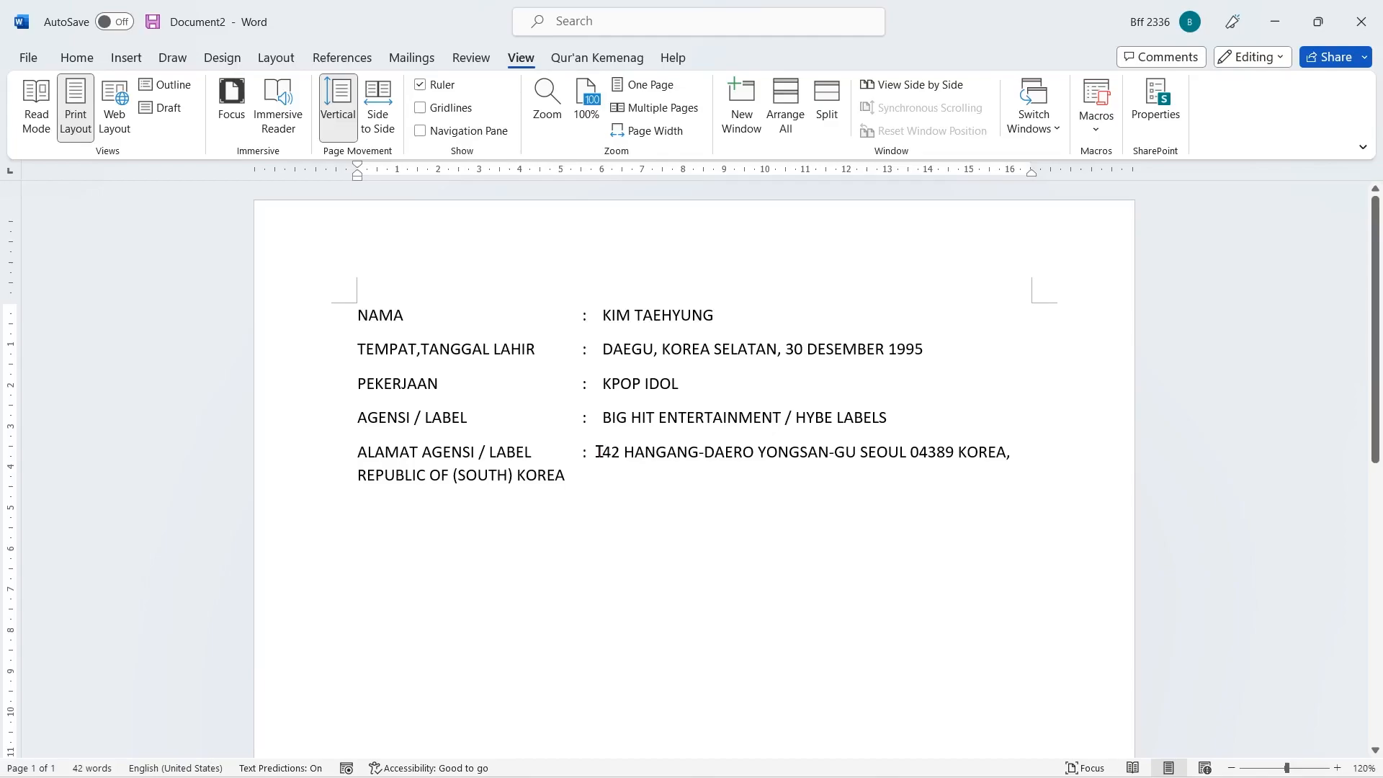
- Set the ALAMAT paragraph's hanging indent to about 6 cm so the wrapped address lines up under its first line
drag(353, 455, 637, 473)
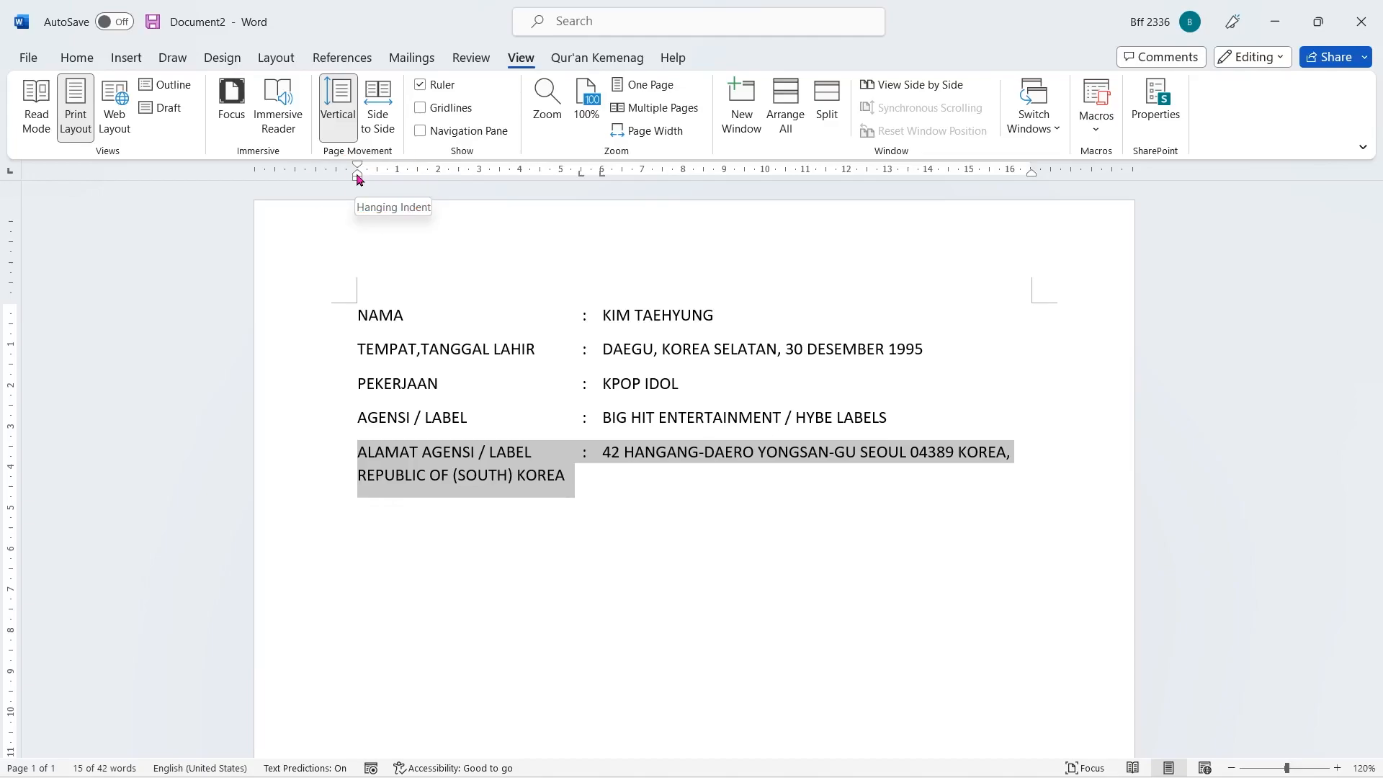
drag(359, 180, 606, 209)
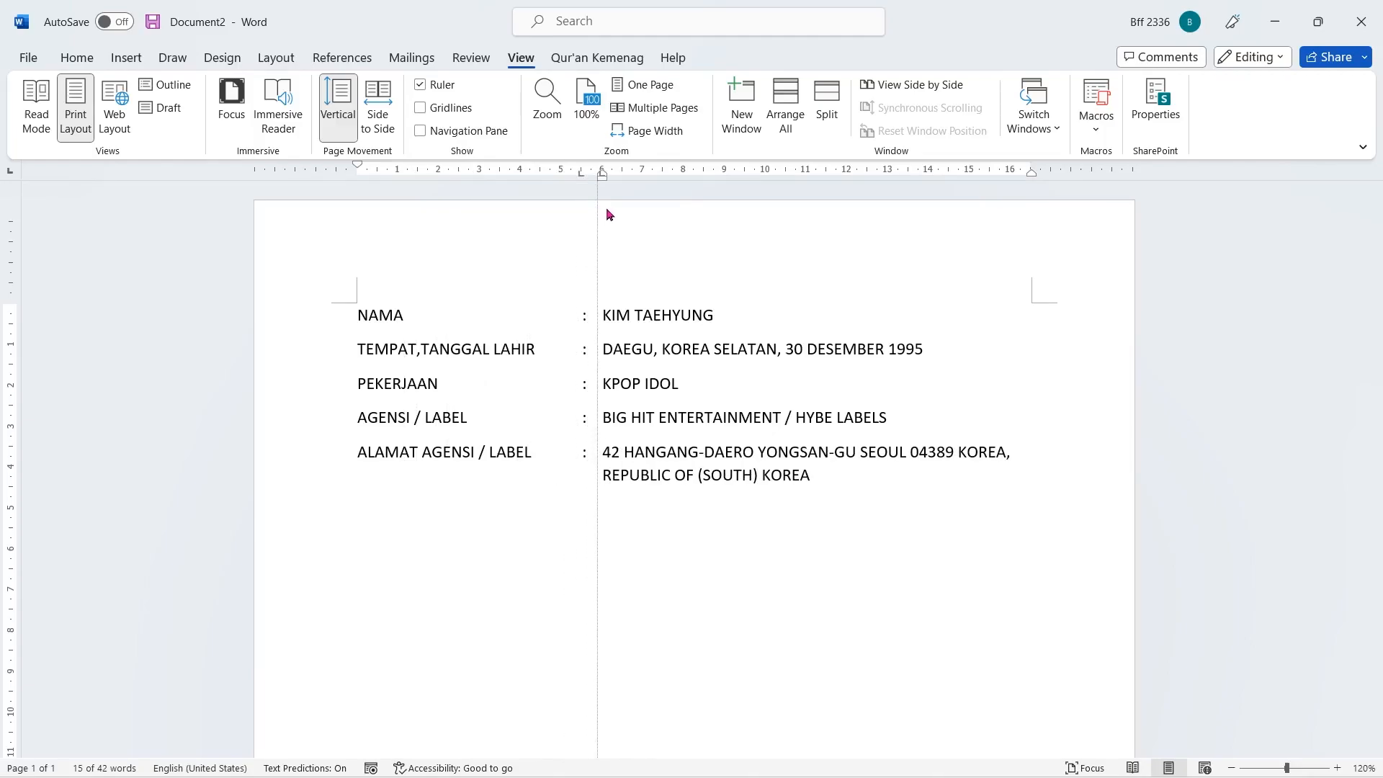
drag(607, 209, 607, 209)
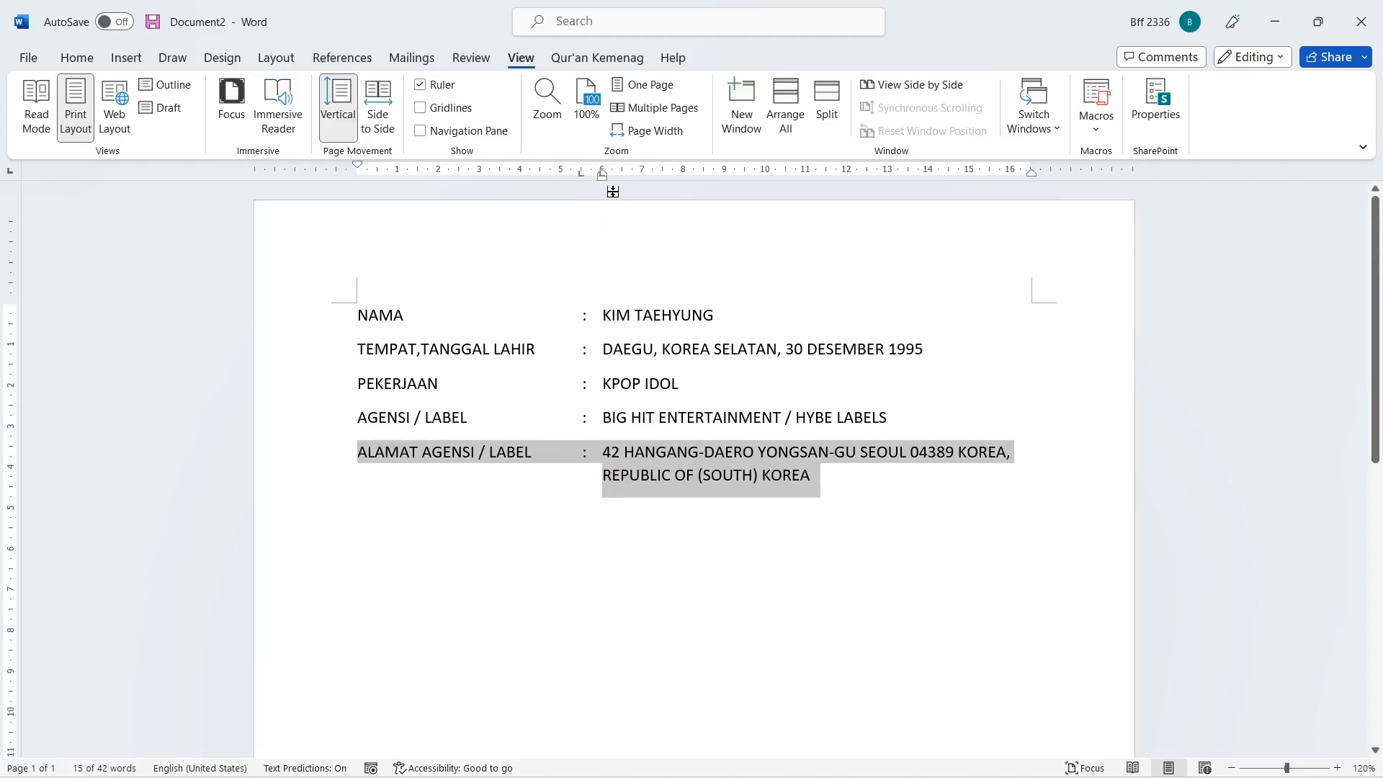
click(856, 473)
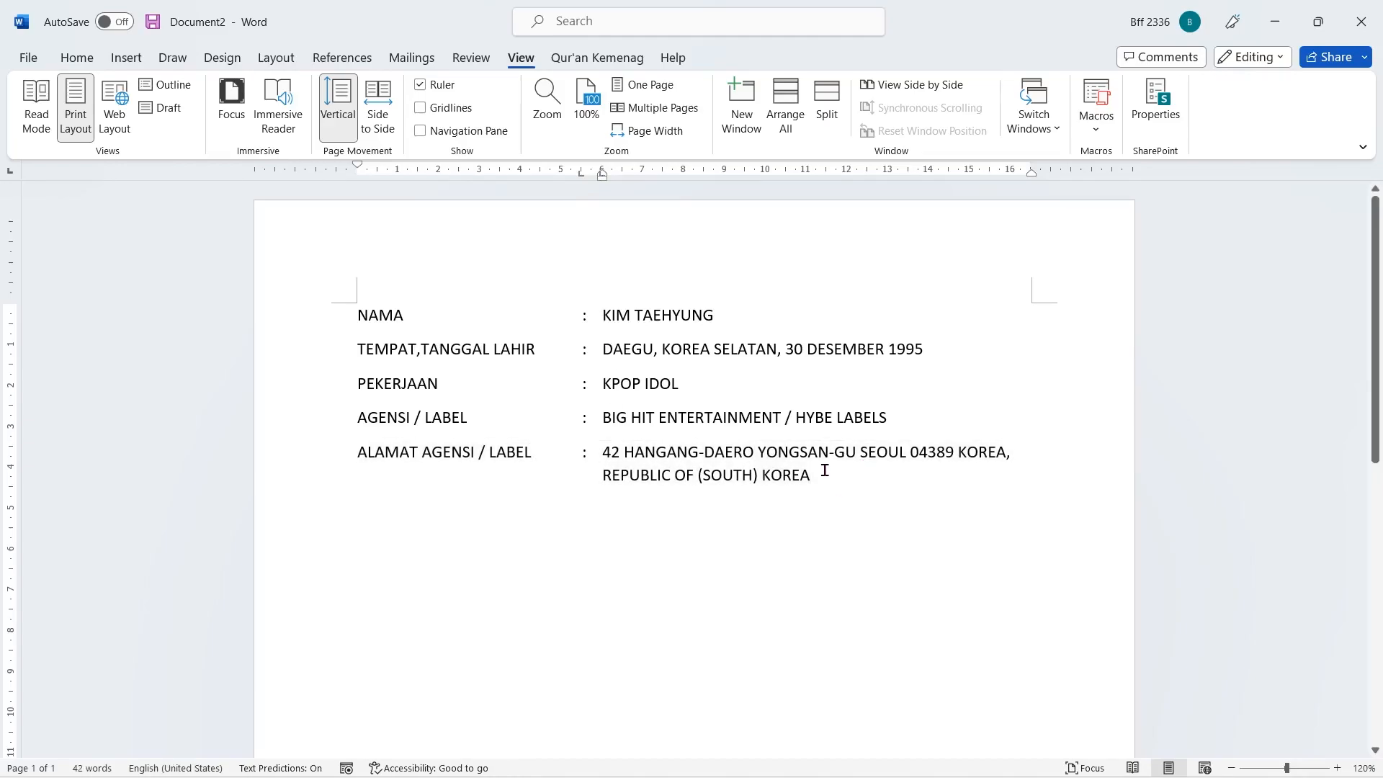
- Add two blank lines below the biodata and start a numbered list with the item NAMA
scroll(825, 470, down, 3)
scroll(825, 470, up, 3)
key(Return)
key(Return)
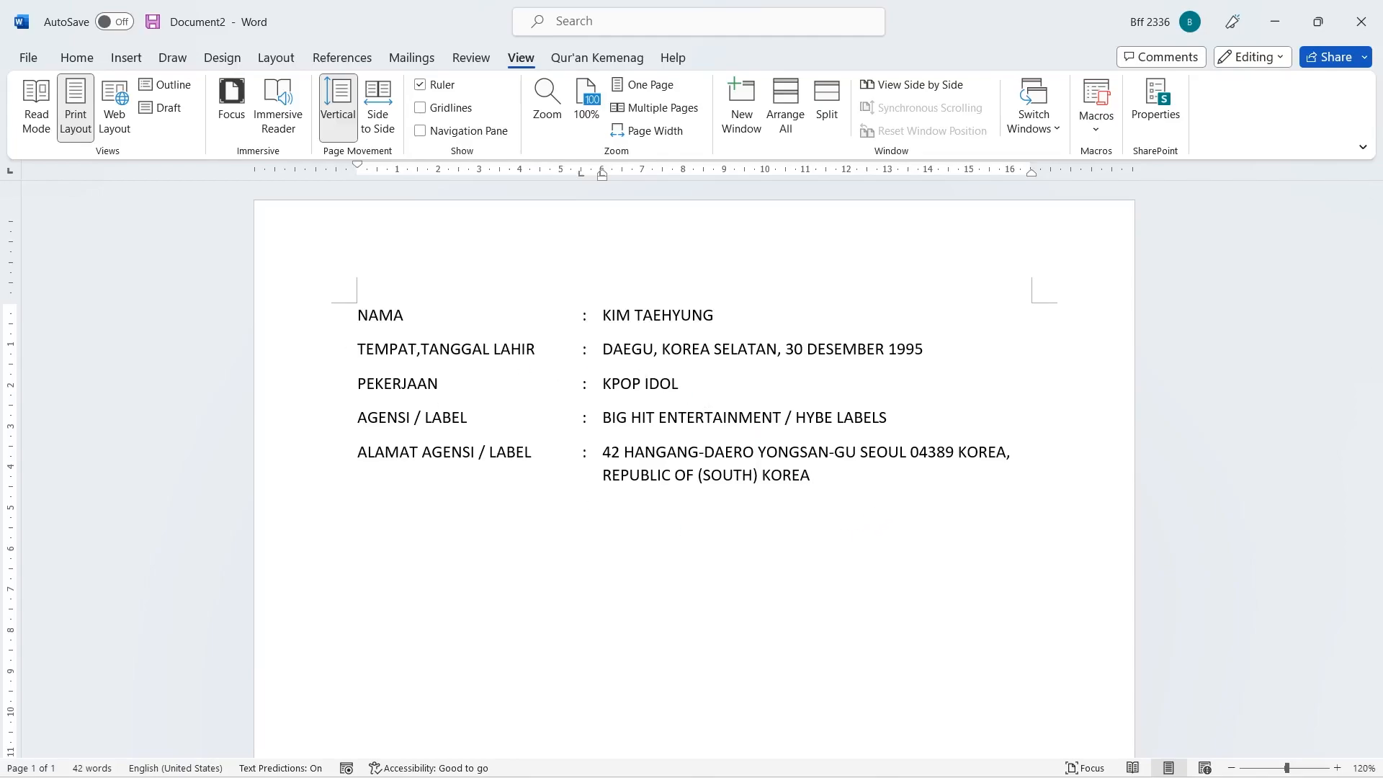
text(1. NAMA)
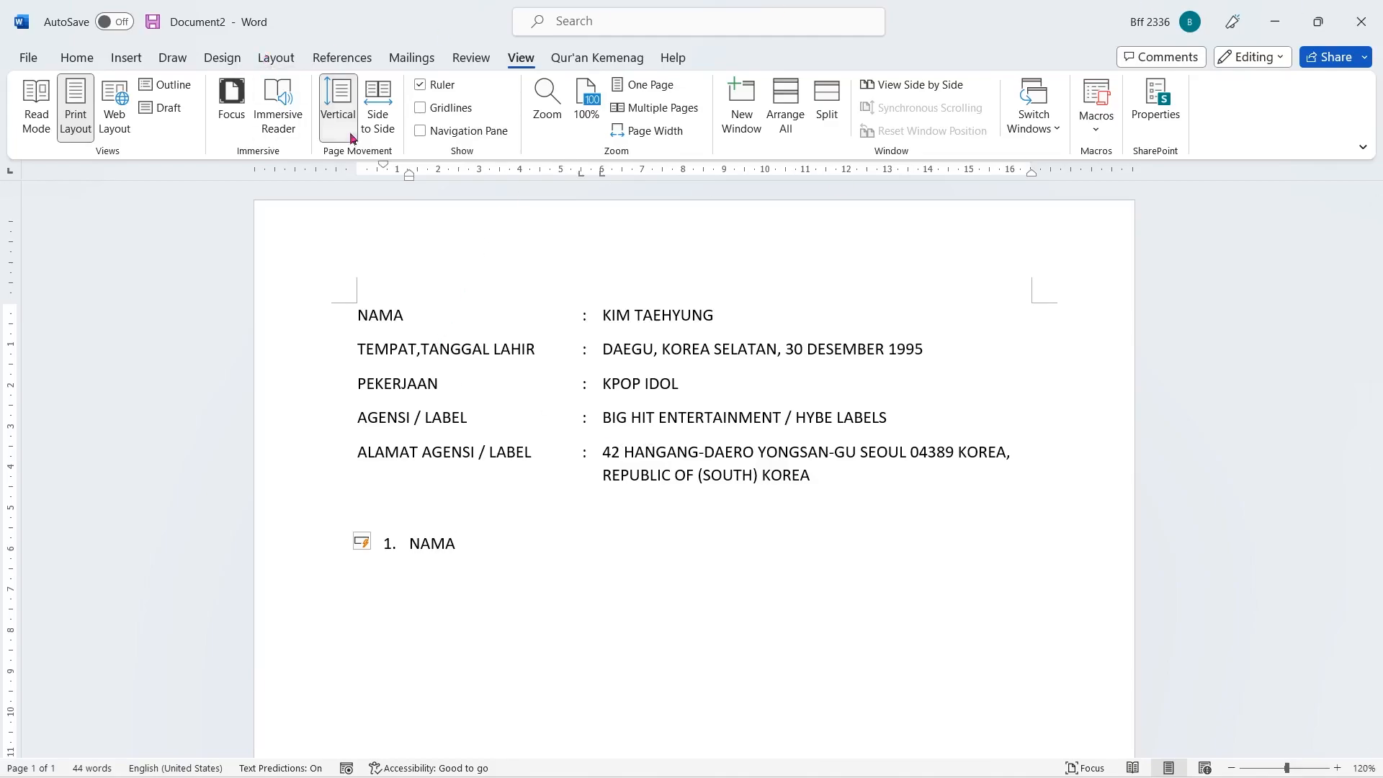
- Adjust the numbered list's indents on the ruler so NAMA sits close after the number
mouse_move(384, 171)
mouse_down()
mouse_move(412, 181)
mouse_move(358, 170)
mouse_up()
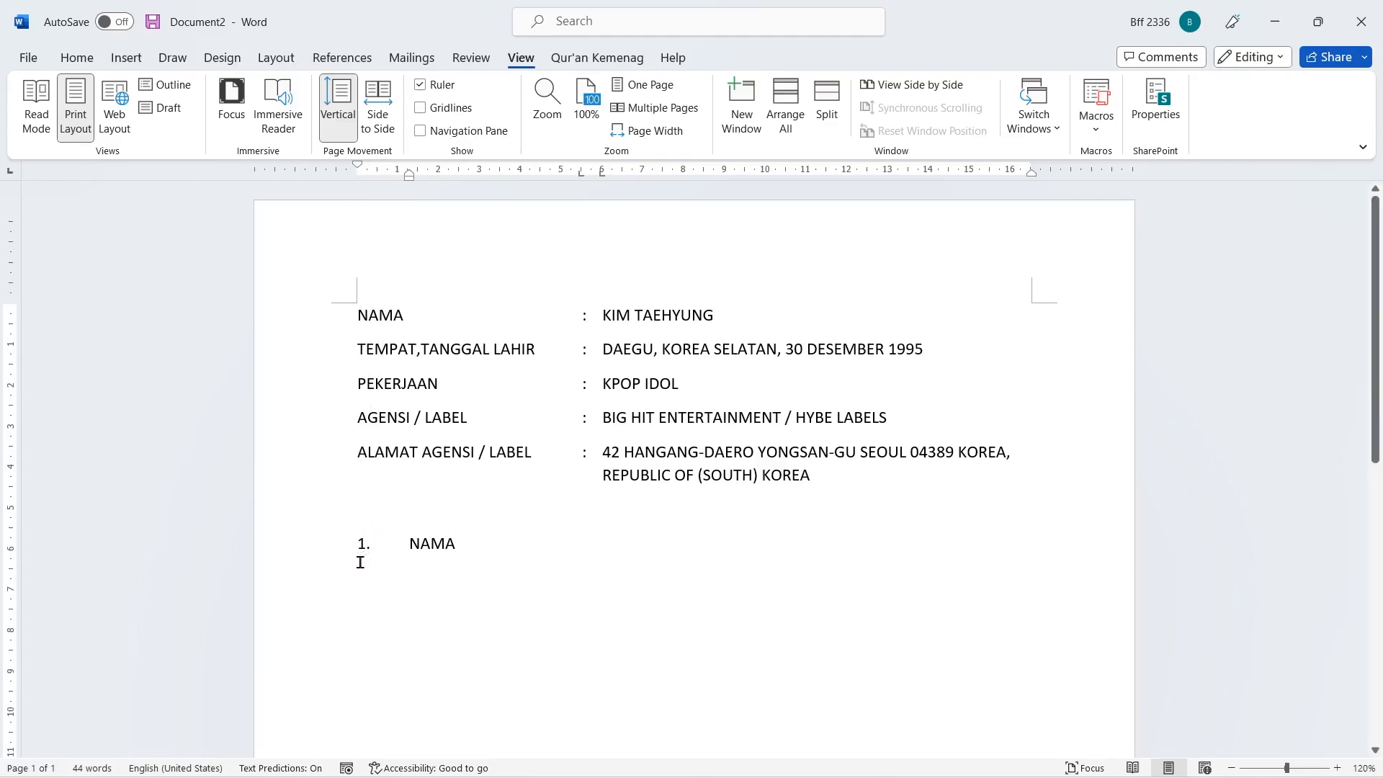
mouse_move(411, 181)
mouse_down()
mouse_move(386, 191)
mouse_move(414, 190)
mouse_up()
mouse_move(366, 165)
mouse_down()
mouse_move(380, 167)
mouse_move(356, 173)
mouse_up()
click(418, 544)
mouse_move(420, 178)
mouse_down()
mouse_move(381, 185)
mouse_move(463, 191)
mouse_up()
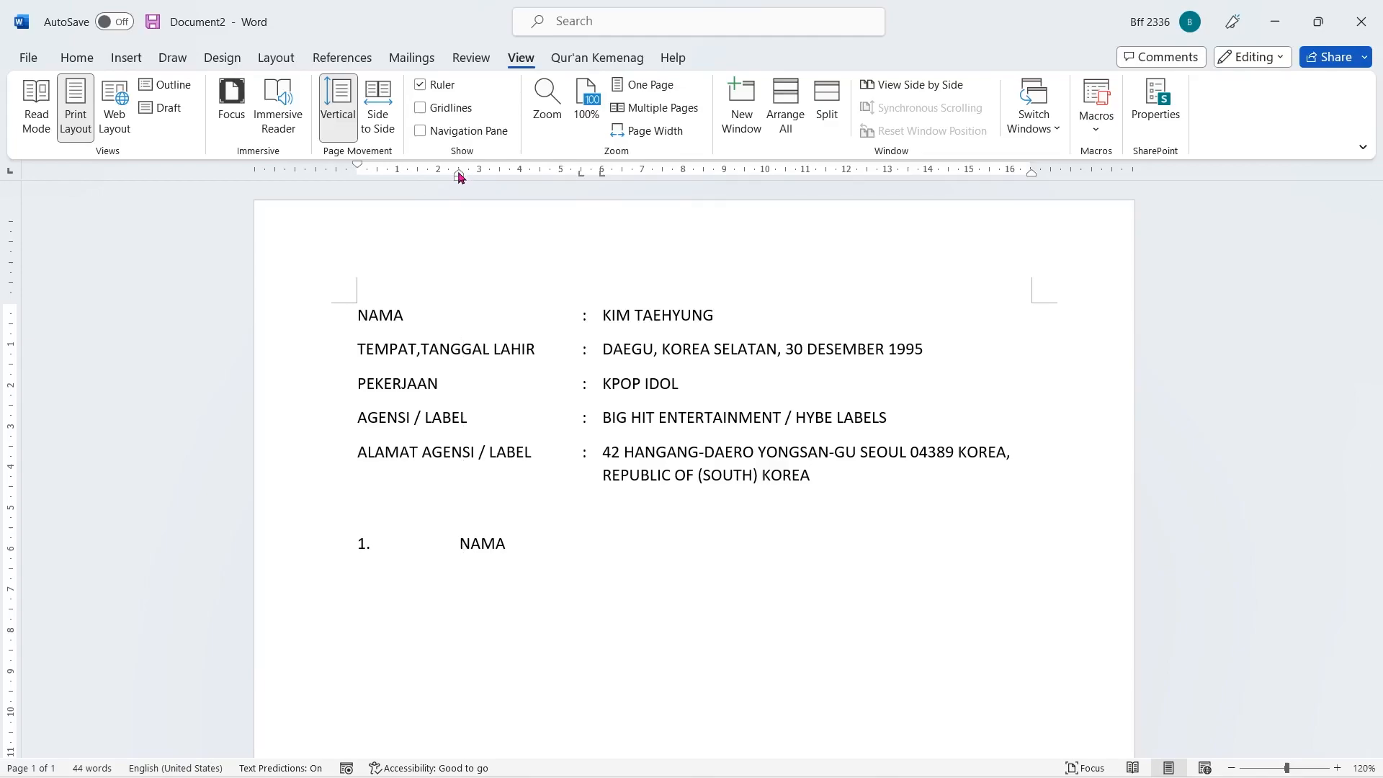
drag(461, 178, 375, 191)
click(428, 543)
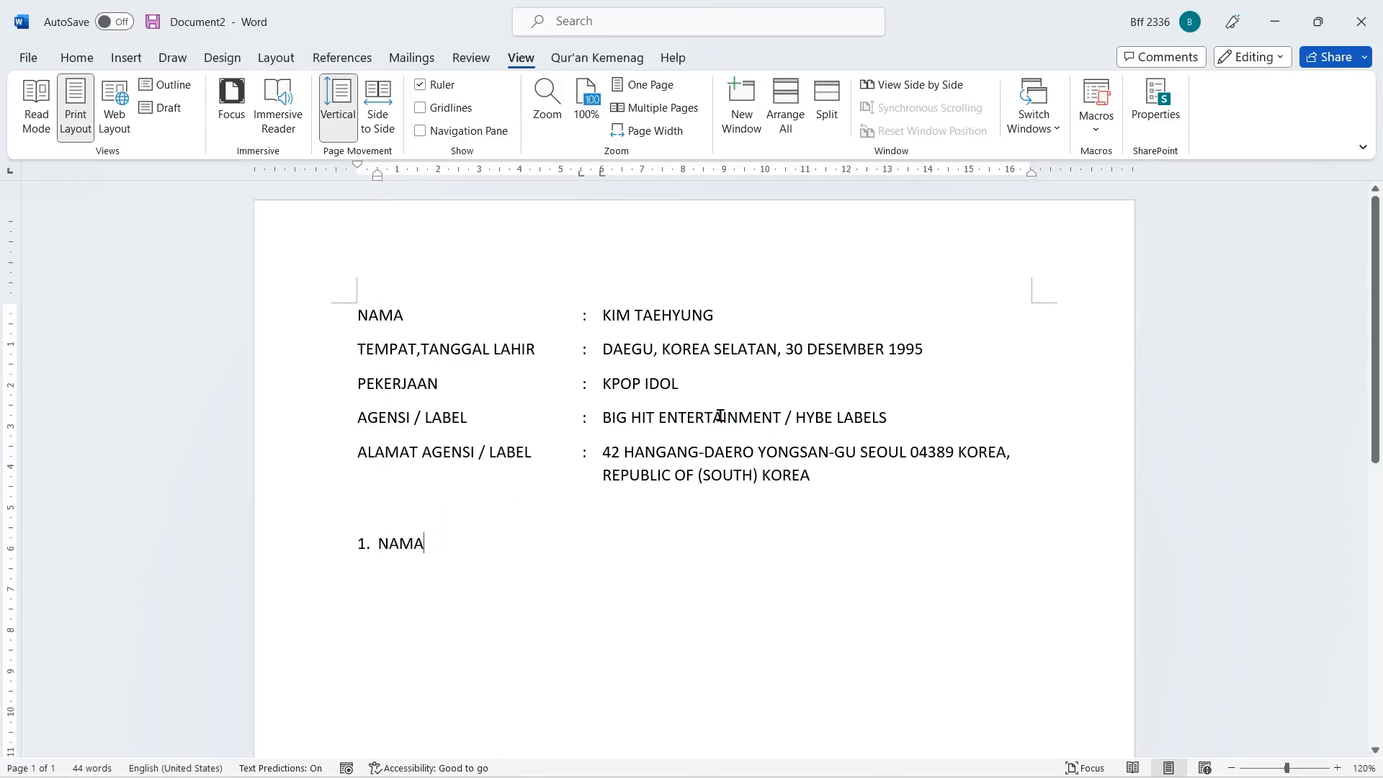
- Complete item 1 with a tab, a colon, another tab and KIM TAEHYUNG, then start a new item
key(Tab)
text(:)
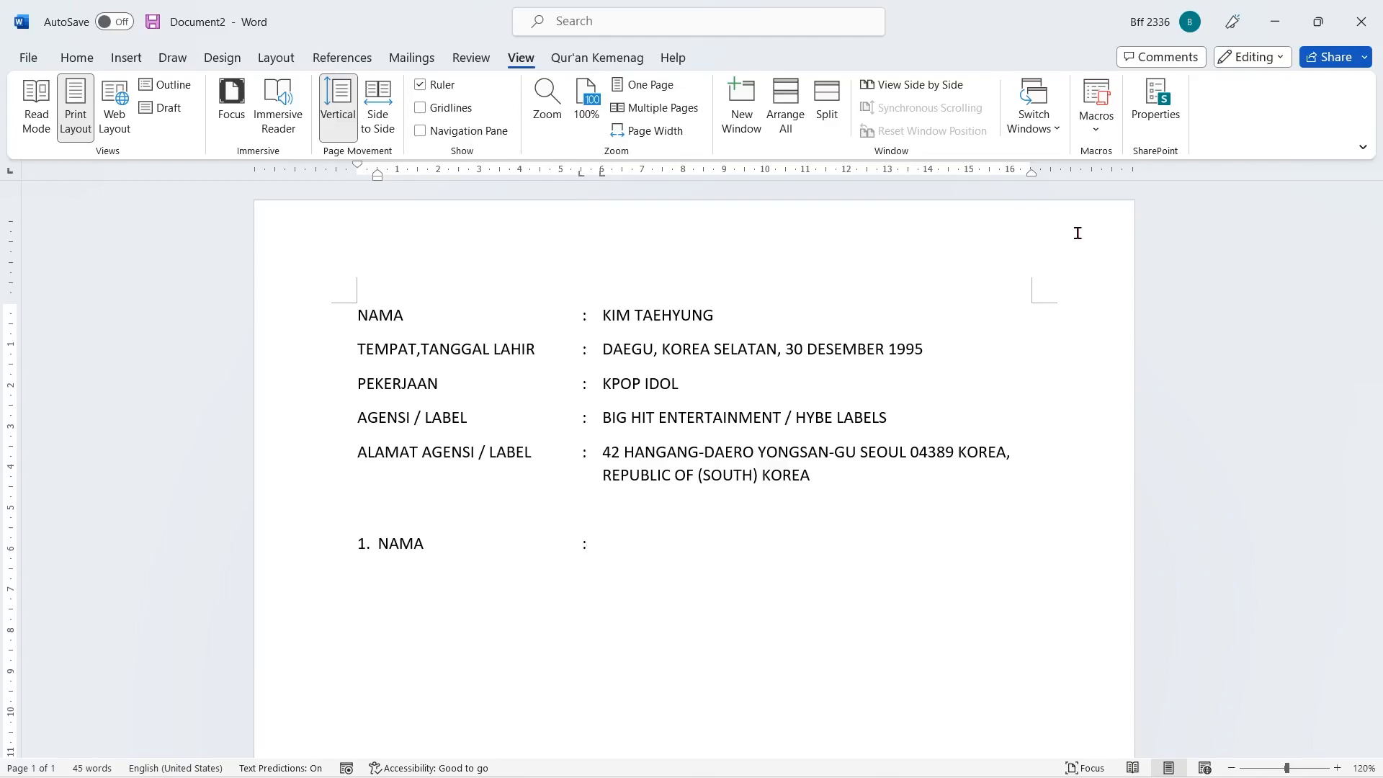
key(Tab)
text(KIM TAEHYUNG)
key(Return)
- Enter item 2 as TEMPAT,TANGGAL LAHIR with tabbed colon followed by the birthplace and birth date, then start item 3
text(TEMPAT,TANGGAL LAHIR)
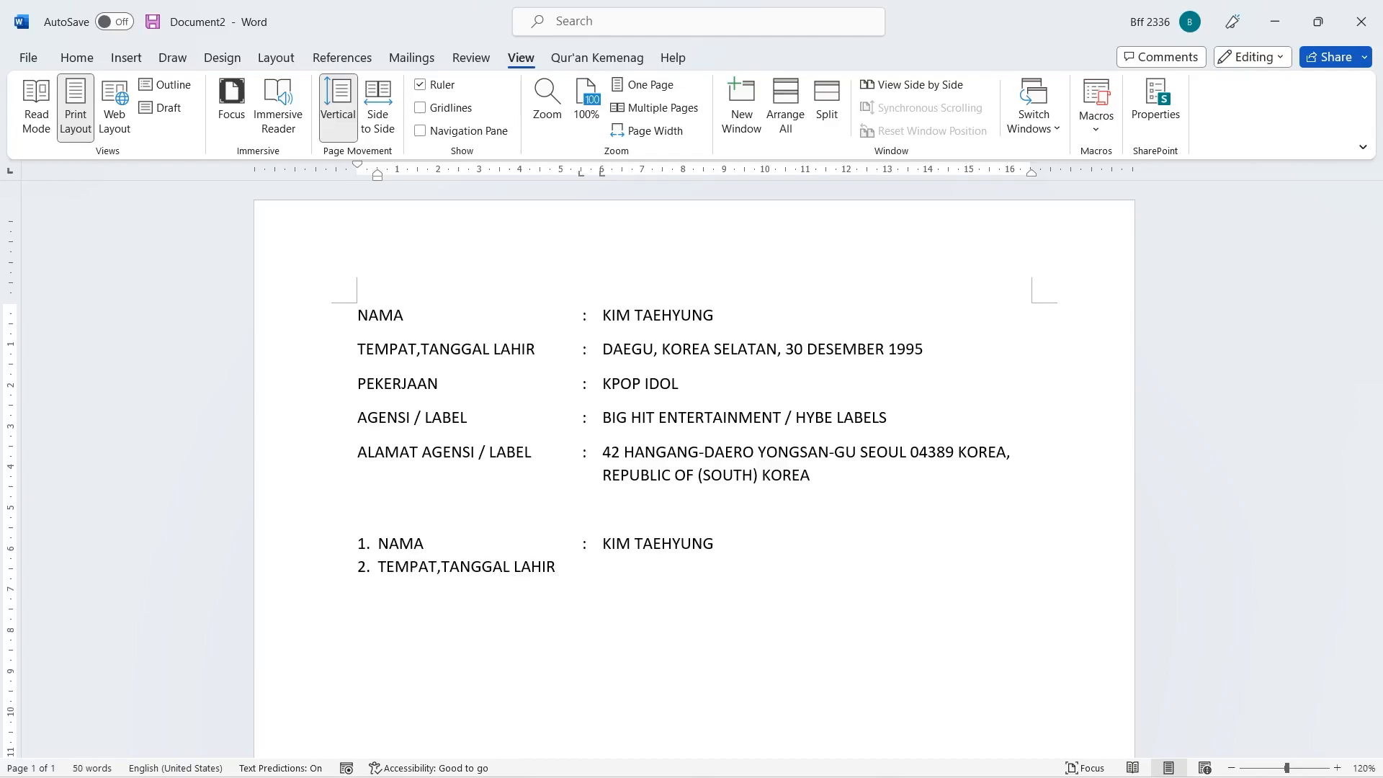
key(Tab)
text(:)
key(Tab)
text(DAEGU,KOREA SELATAN, 30 DESEMBER 1995)
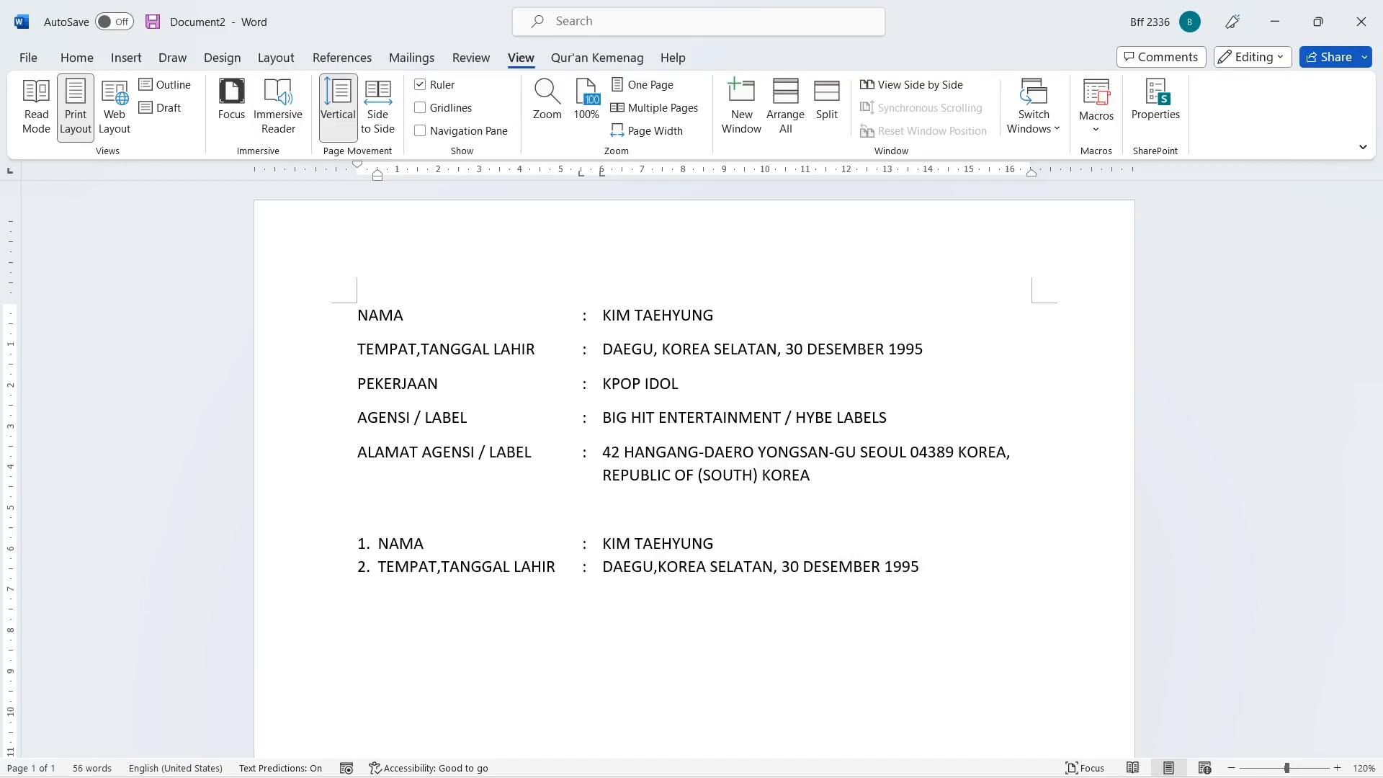
key(Return)
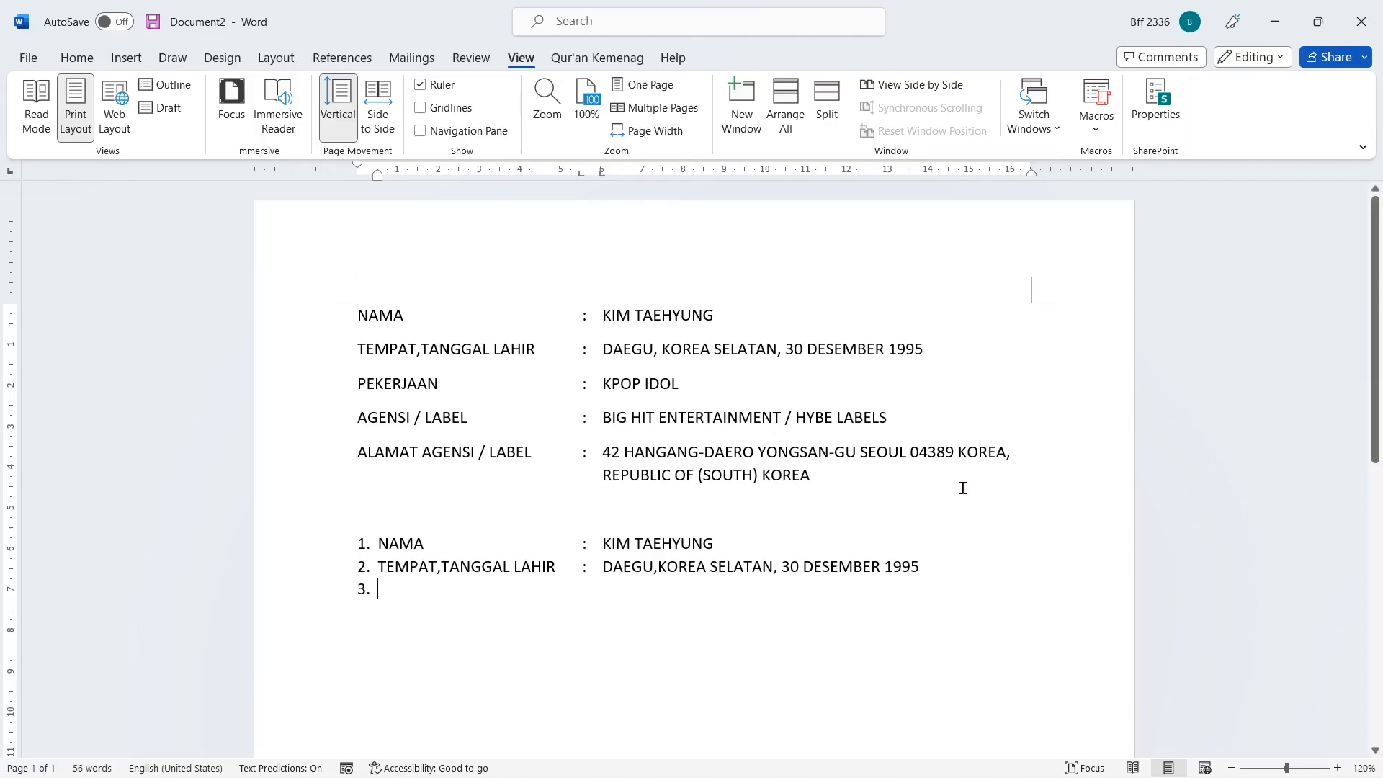